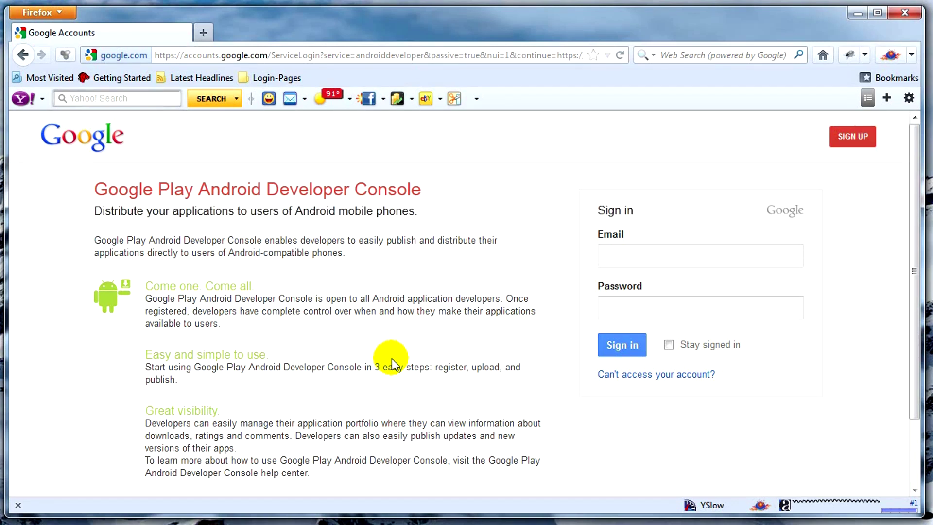
Place the cursor in the e-mail field of the Android Developer Console sign-in page
left_click(623, 253)
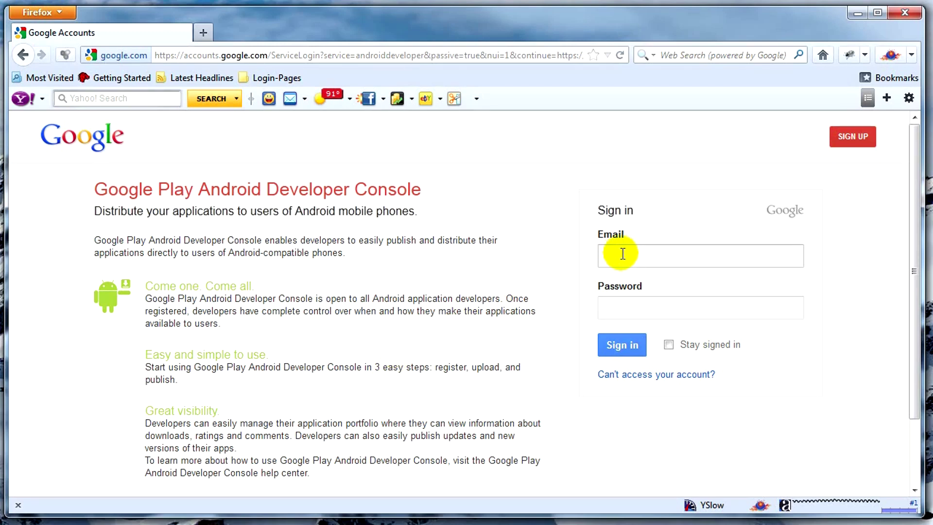
Enter the account username to sign in to the Developer Console
left_click(623, 253)
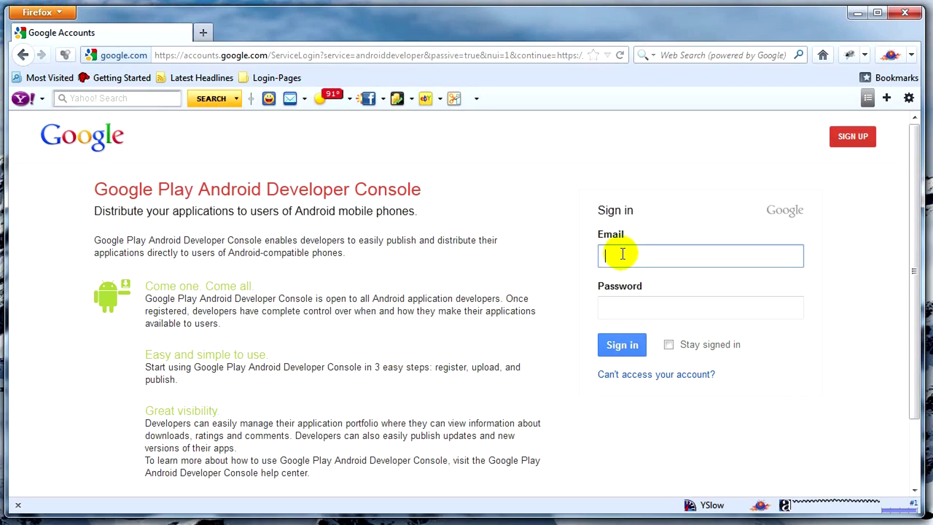
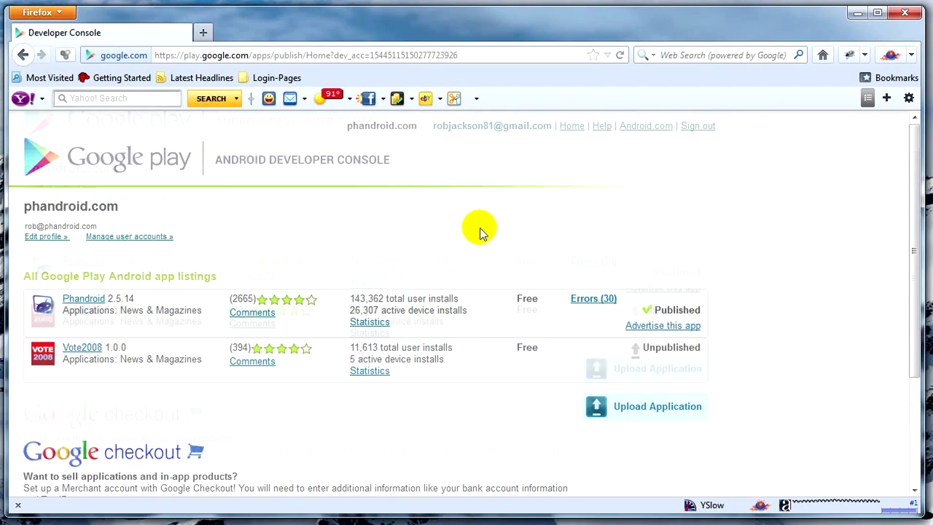
scroll(437, 227, "down", 3)
scroll(421, 230, "up", 3)
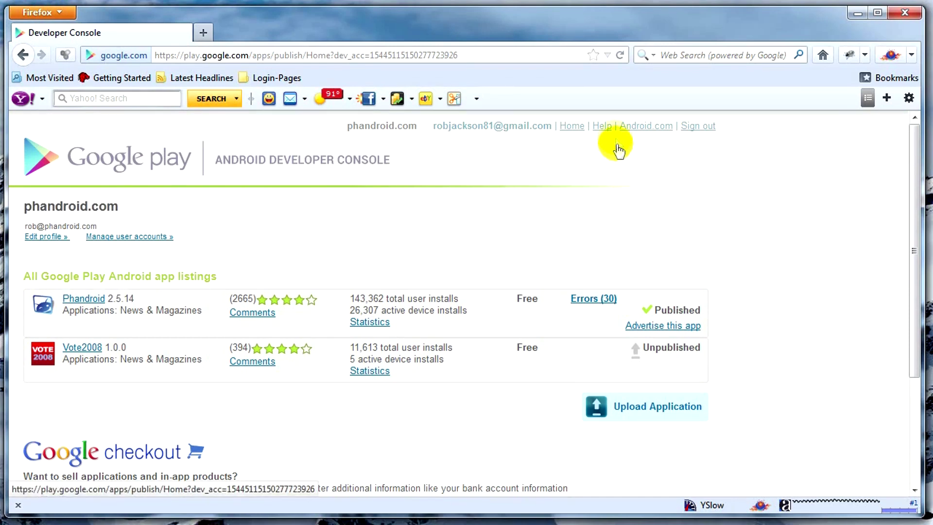
Go through Help, Contacting Support and Publishers & Merchants to the Publishing and Distribution Issues form
left_click(602, 127)
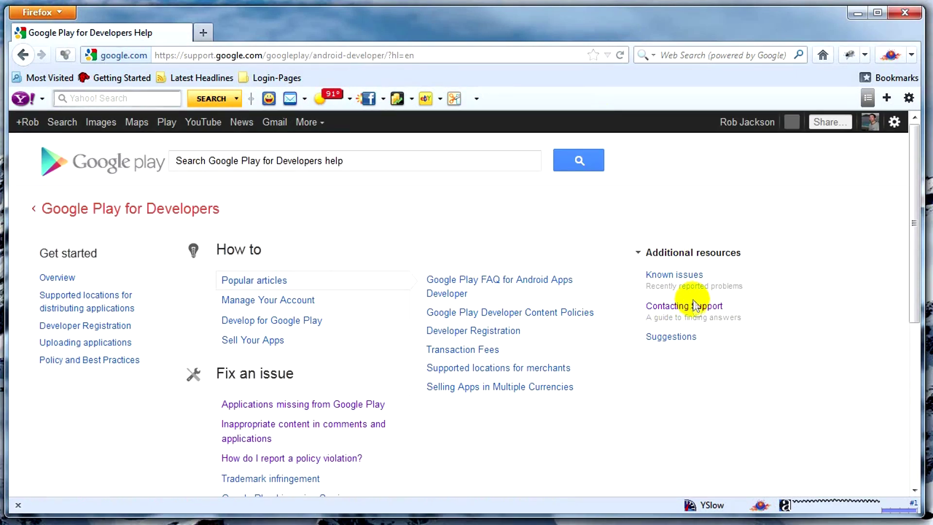
left_click(694, 306)
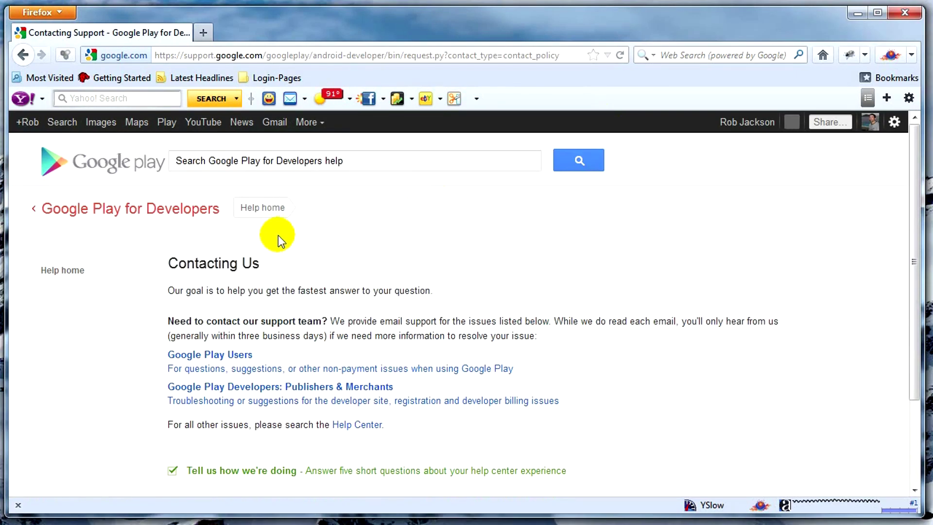
scroll(282, 237, "down", 3)
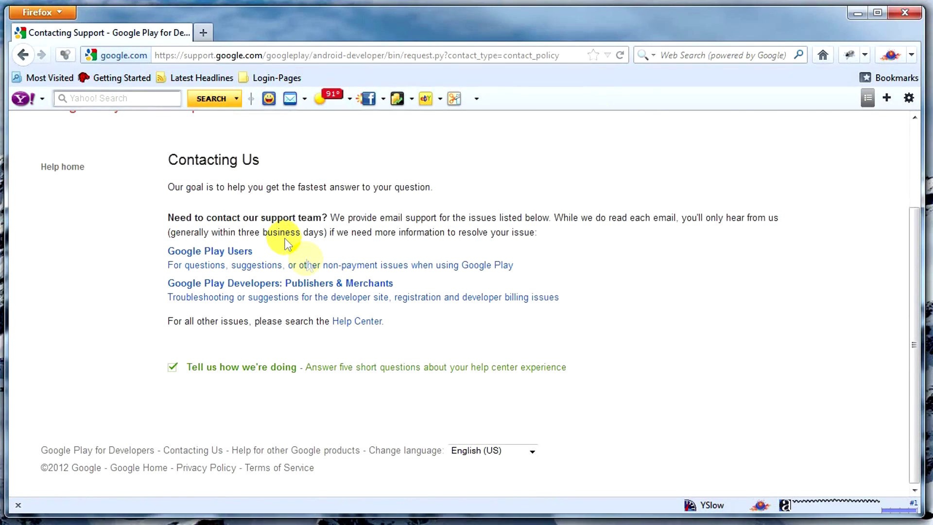
left_click(236, 300)
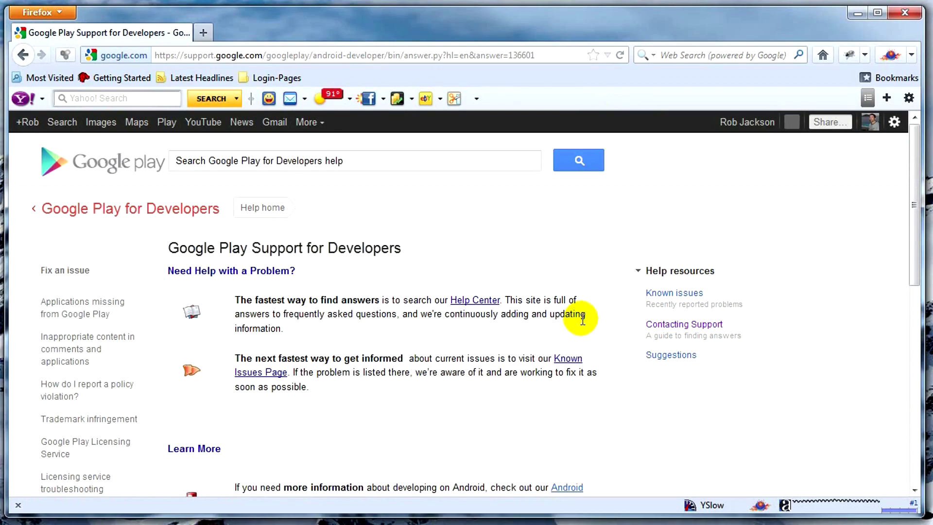
scroll(378, 286, "down", 7)
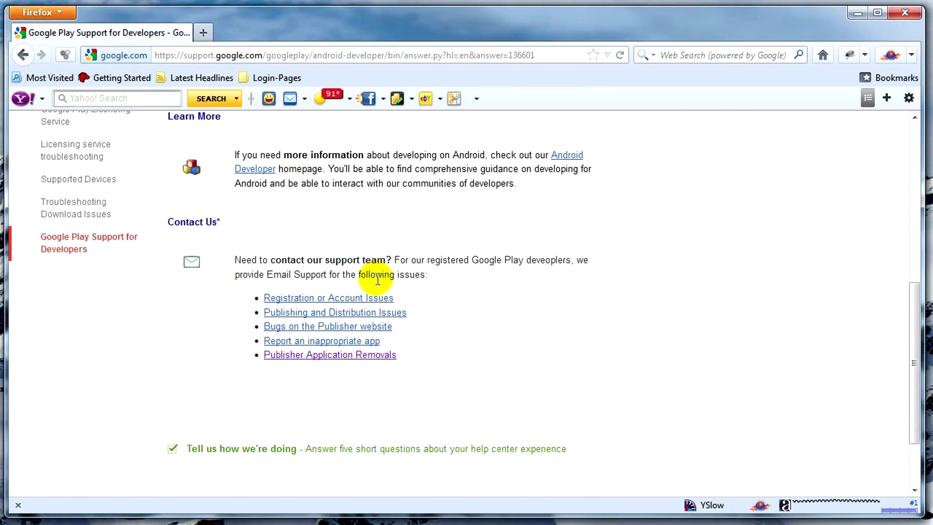
left_click(286, 315)
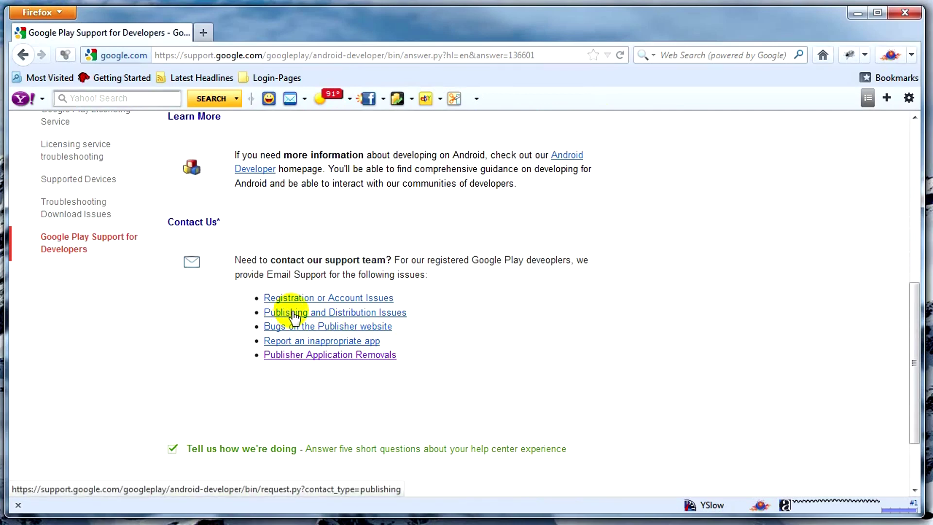
left_click(294, 316)
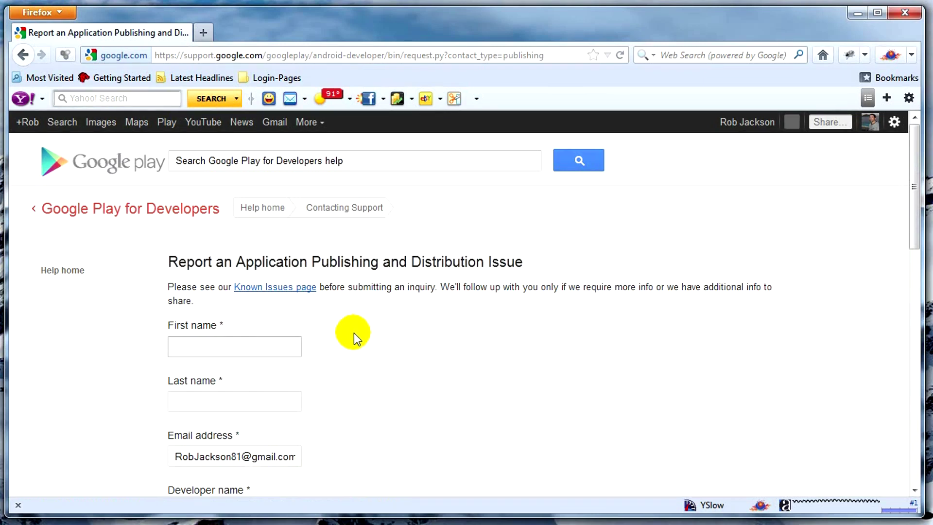
Fill in the reporter's first and last name on the issue form
scroll(354, 333, "down", 5)
scroll(354, 333, "up", 5)
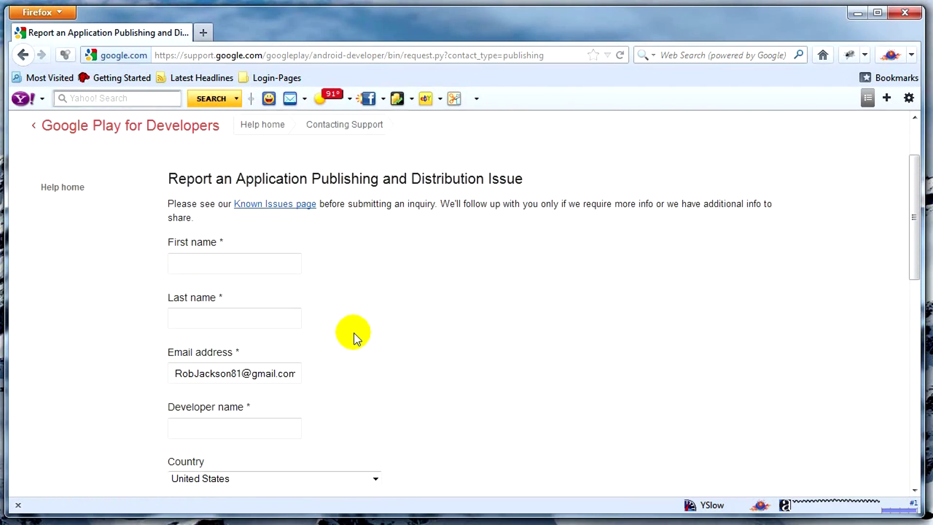
left_click(263, 265)
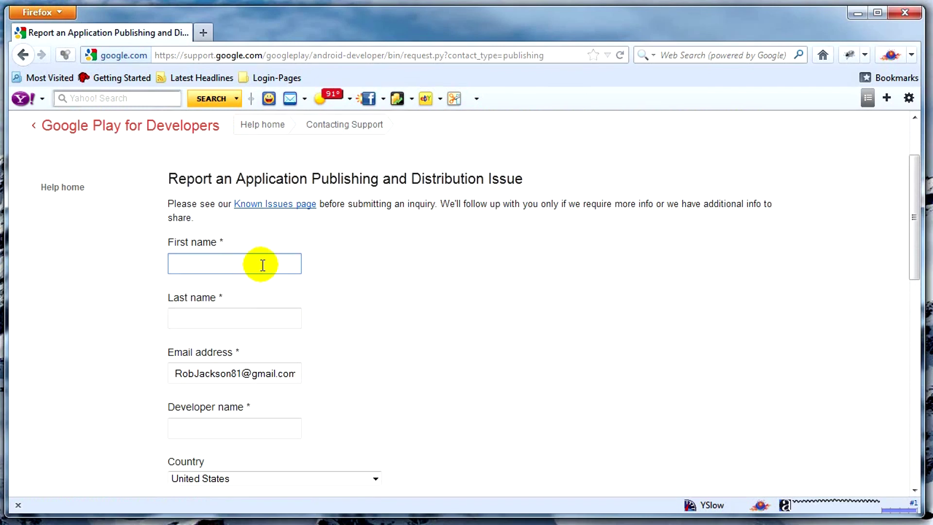
type("Rob")
key("Tab")
type("Jackson")
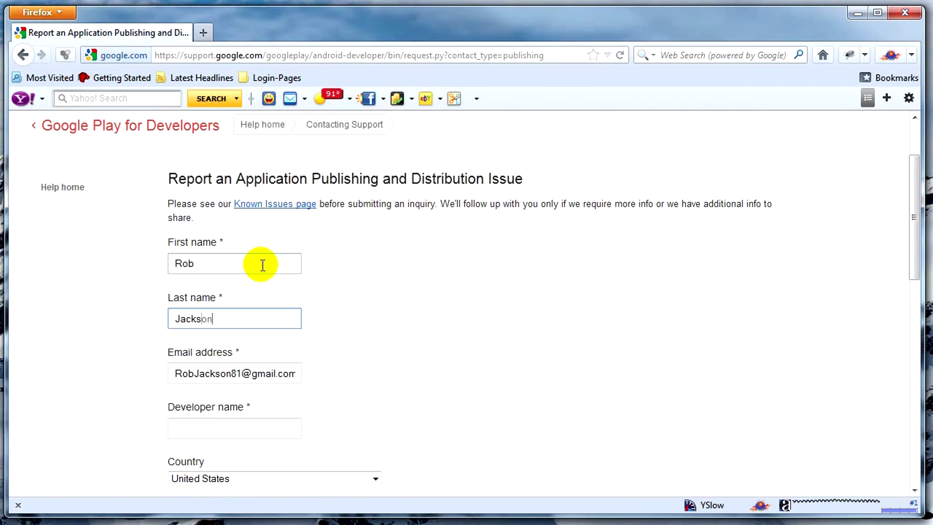
key("Tab")
key("Tab")
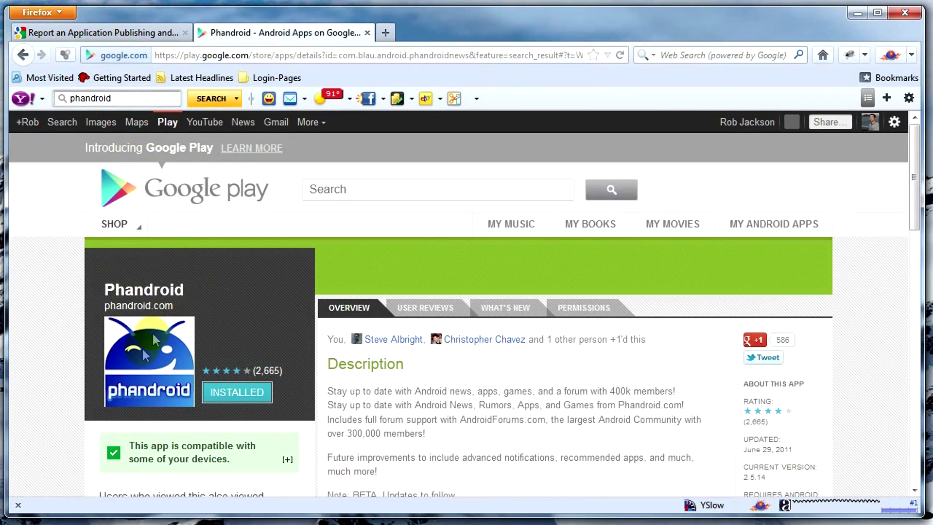
Enter phandroid.com as the developer name
left_click(152, 32)
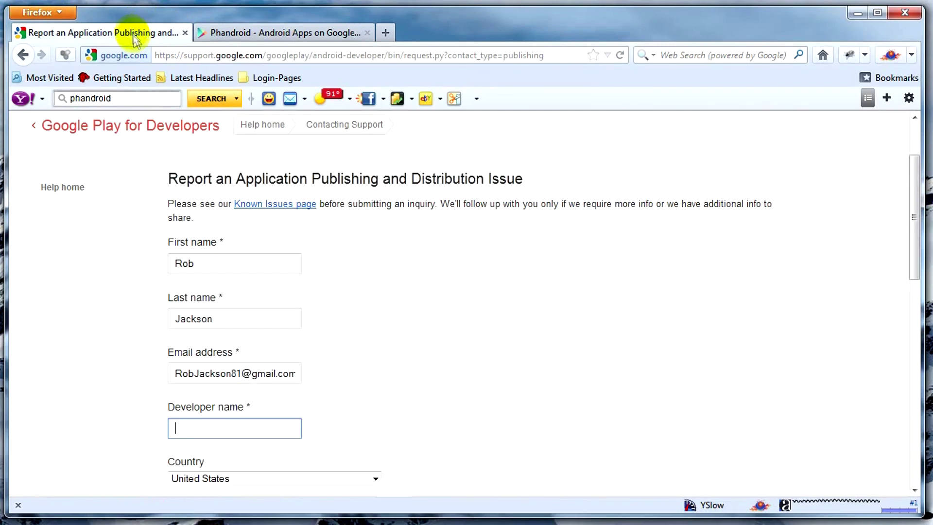
type("phand")
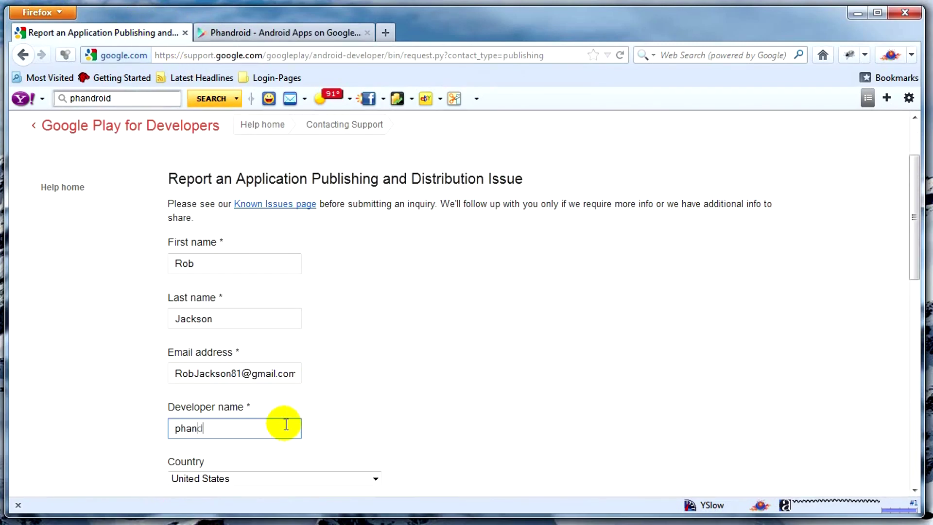
type("roid.com")
key("Tab")
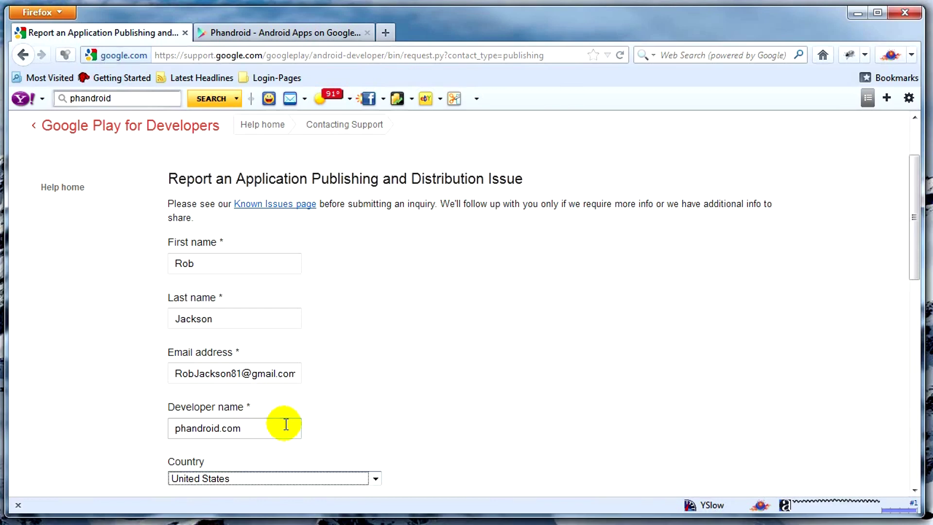
scroll(367, 374, "down", 5)
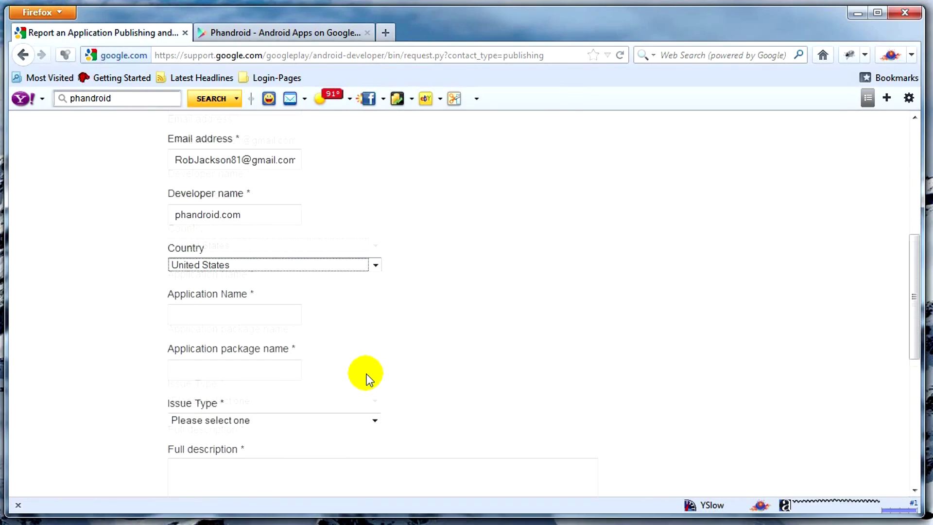
Enter Phandroid as the application name
left_click(248, 281)
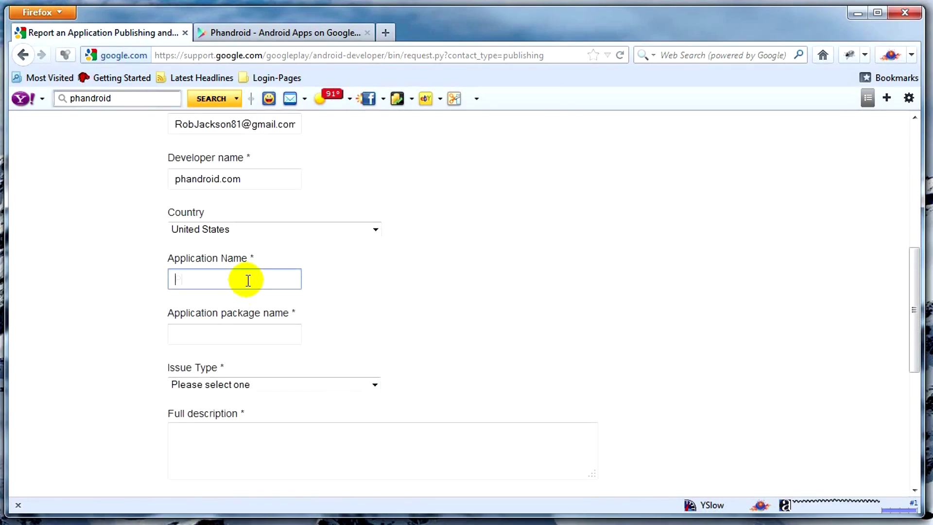
type("Phandroid")
left_click(225, 315)
Copy com.blau.android.phandroidnews from the store page URL into the package name field
left_click(311, 35)
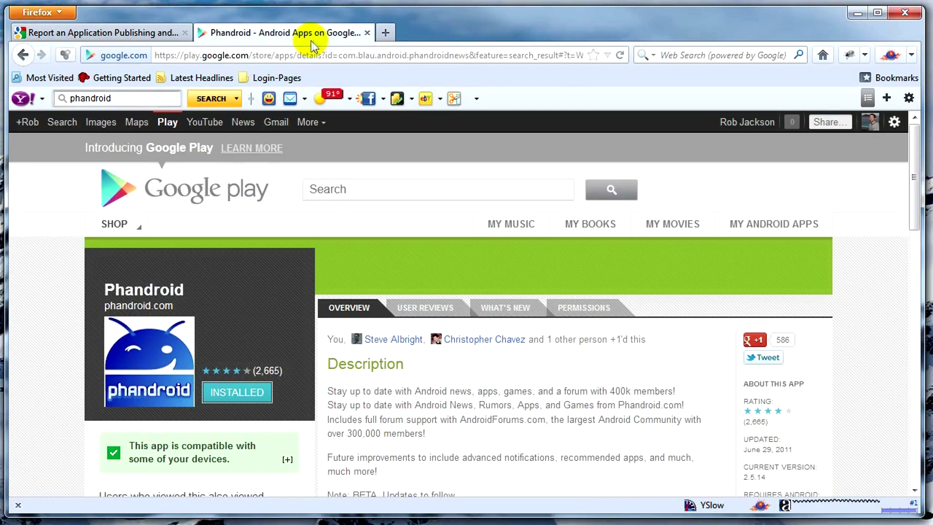
left_click(470, 55)
left_click(469, 55)
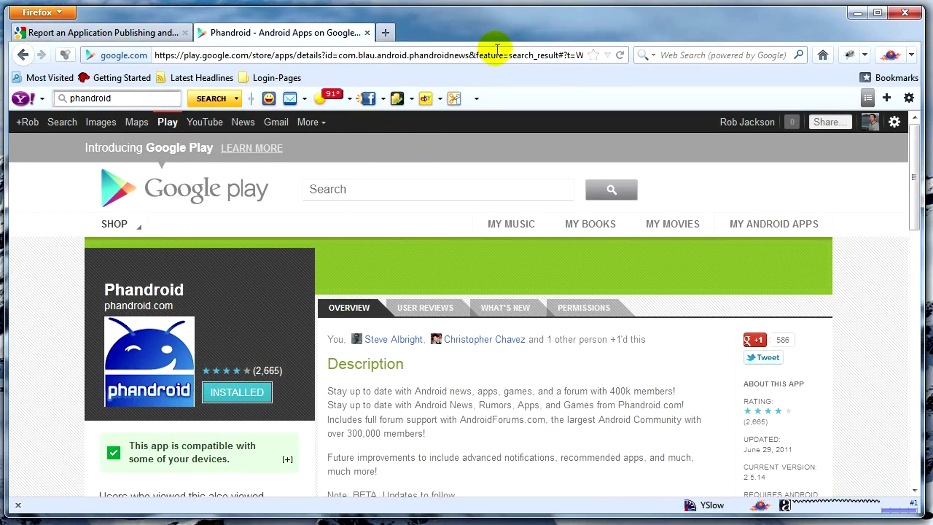
key("shift+End")
key("Delete")
key("shift+Left")
key("shift+Left")
key("shift+Left")
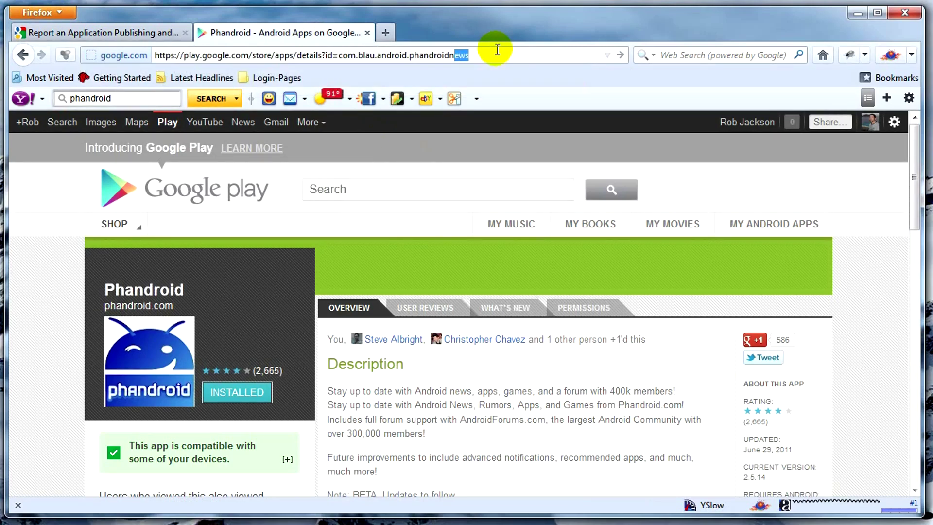
key("shift+Left")
key("shift+Left")
key("shift+Left")
key("shift+Left")
key("shift+Left")
key("shift+Left")
key("shift+Left")
key("shift+Left")
key("shift+Left")
key("shift+Left")
key("shift+Left")
key("shift+Left")
key("shift+Left")
key("shift+Left")
key("shift+Left")
key("shift+Left")
key("shift+Left")
key("shift+Left")
key("shift+Left")
key("shift+Left")
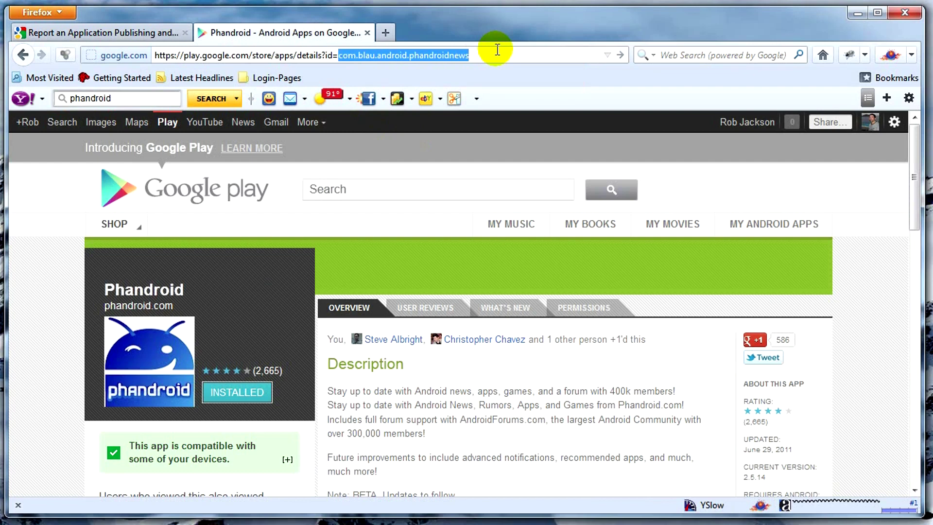
key("ctrl+c")
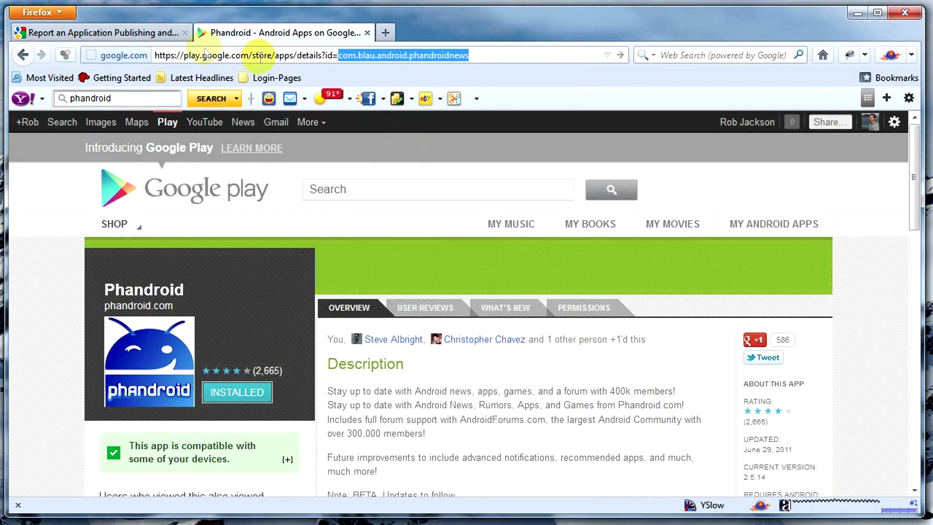
left_click(140, 33)
left_click(235, 334)
key("ctrl+v")
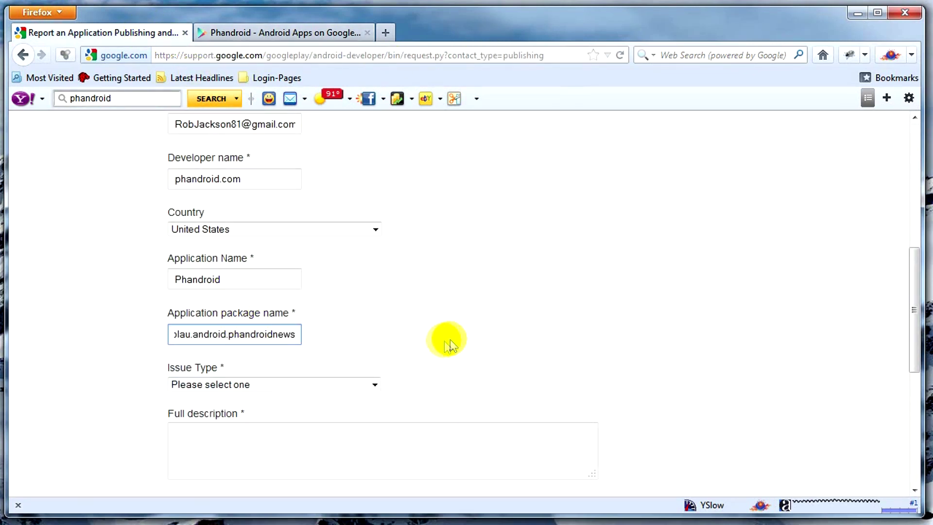
Set the issue type to 'Transfer applications to another account'
scroll(509, 328, "down", 5)
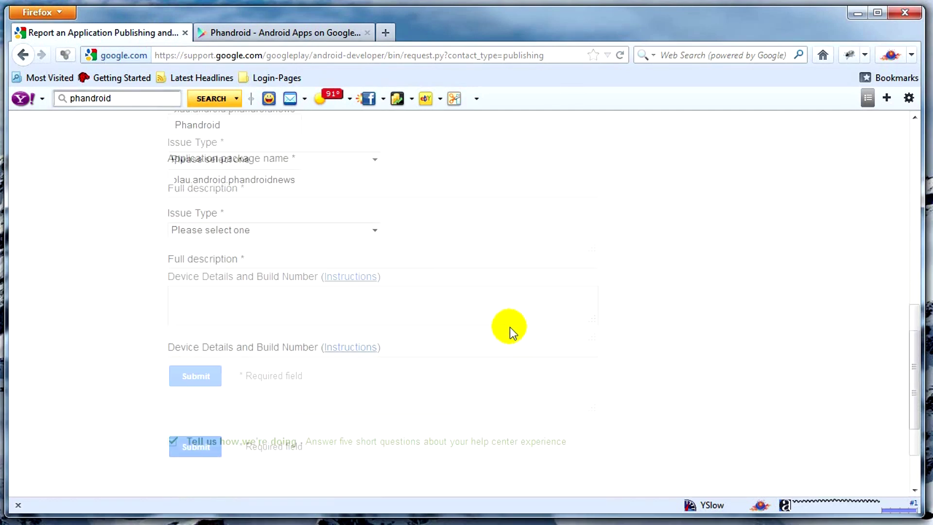
left_click(347, 170)
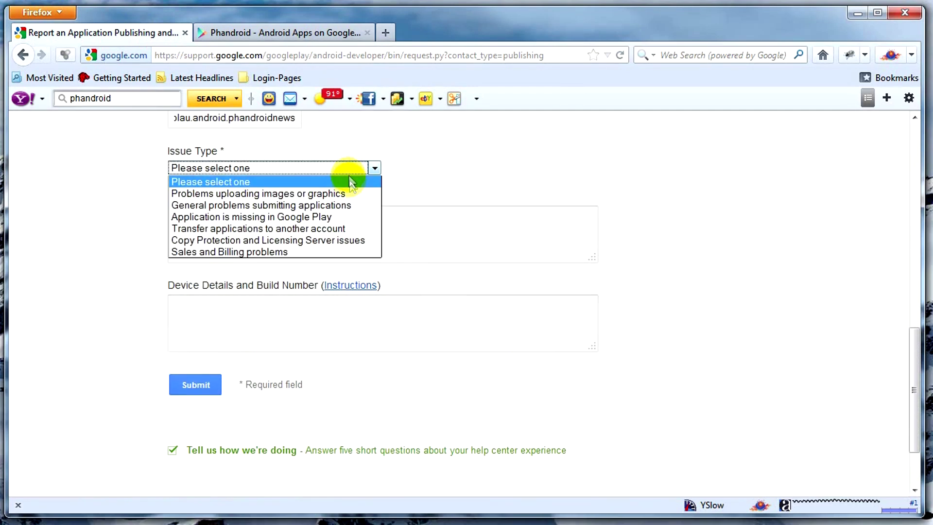
left_click(331, 231)
Describe owning Phandroid and consolidating apps under parent company Neverstill Media, with the new account's e-mail
left_click(331, 230)
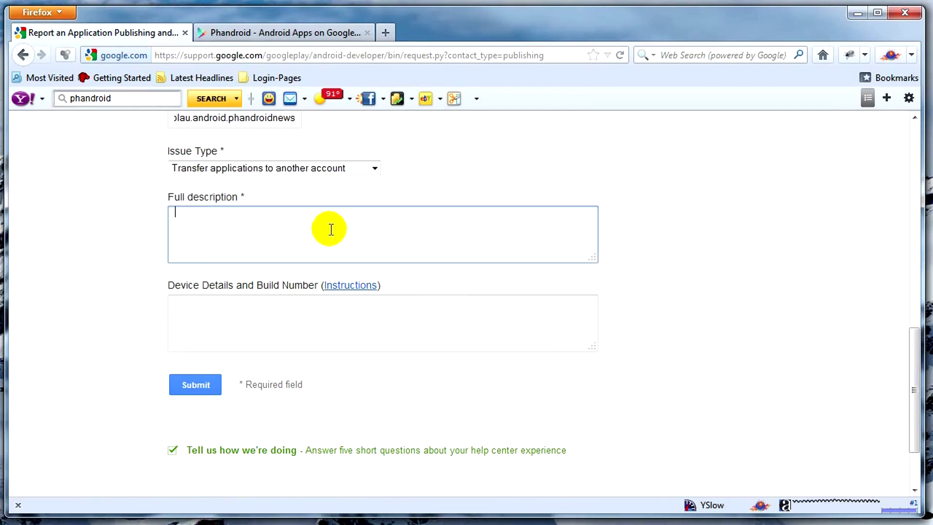
type("I am the p")
key("BackSpace")
type("owner of Phandroid.com and the ")
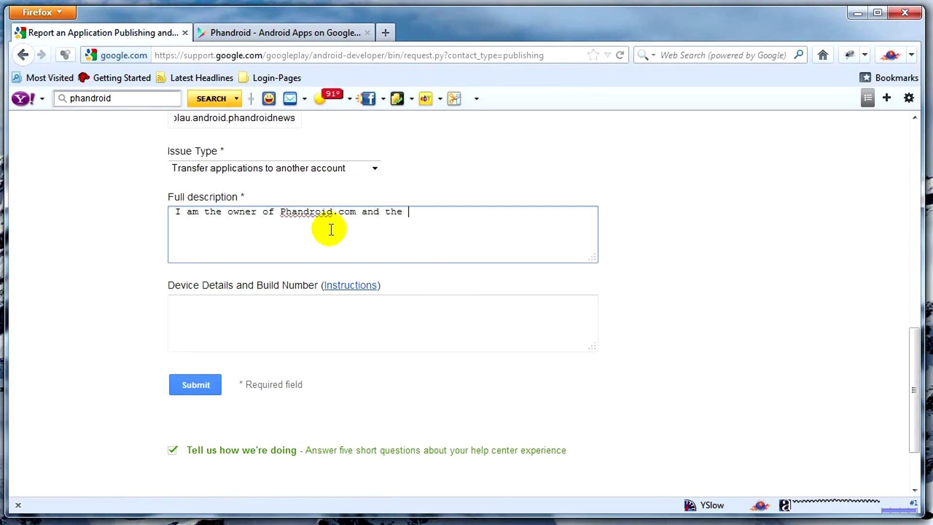
type("Phandroid App on ")
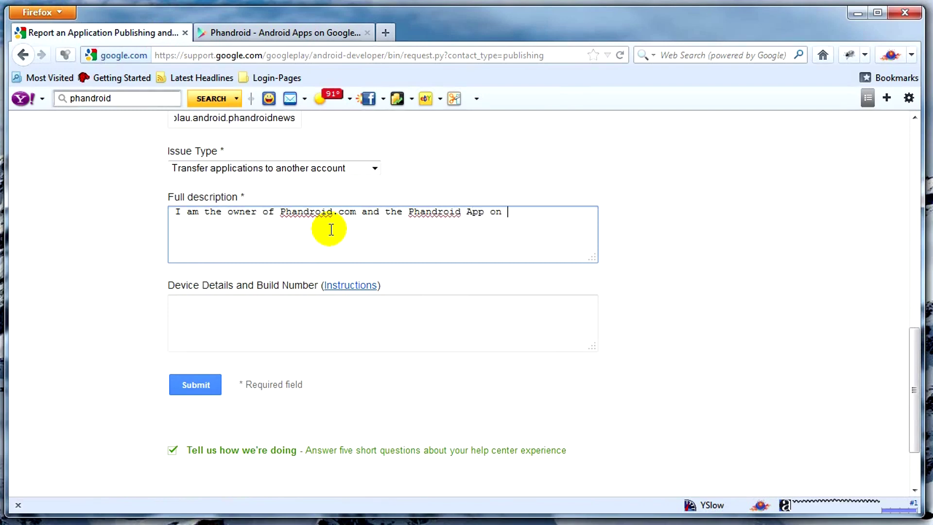
type("Google Play. We'd like to consolidate ")
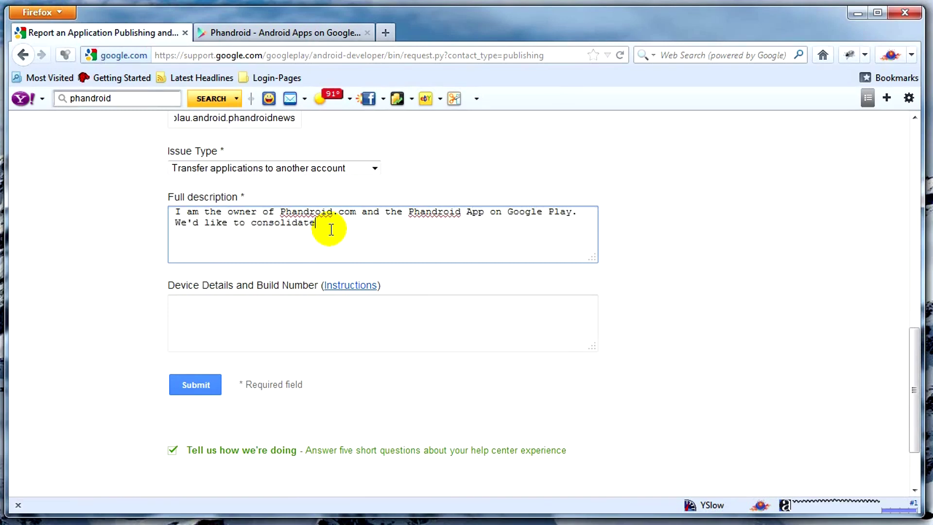
type("all")
key("BackSpace")
key("BackSpace")
type("our apps und")
type("er our n")
type("ompa")
key("BackSpace")
key("BackSpace")
key("BackSpace")
key("BackSpace")
key("BackSpace")
type("paren")
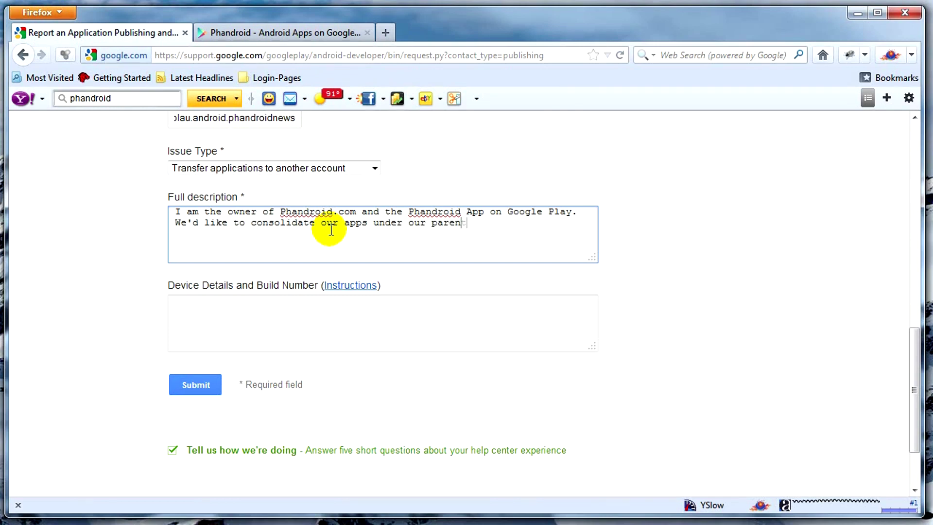
type("t company account whi")
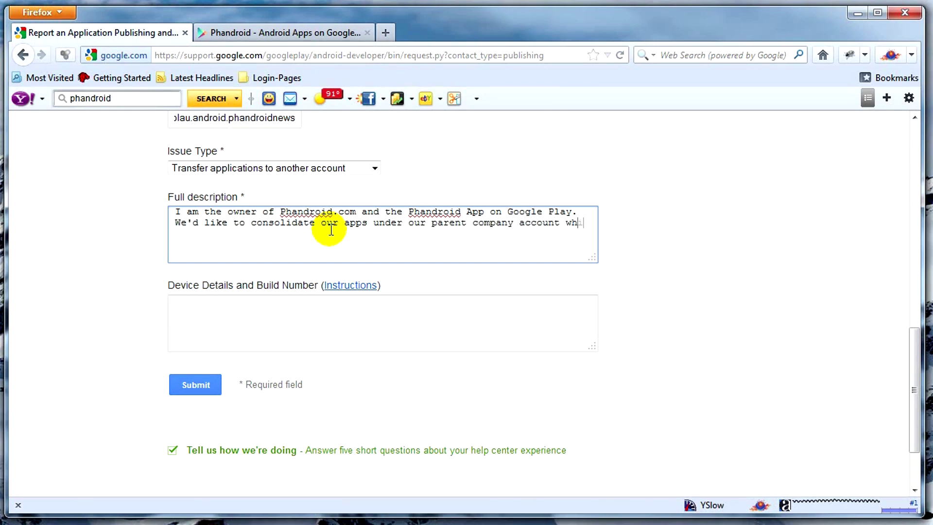
type("ch is Neverstill Media")
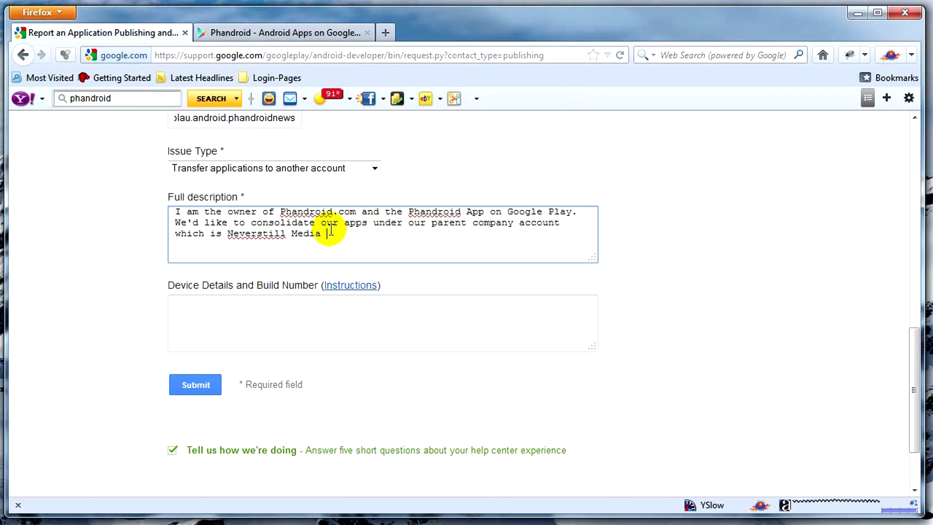
Review the completed form and submit the app transfer request
key("Tab")
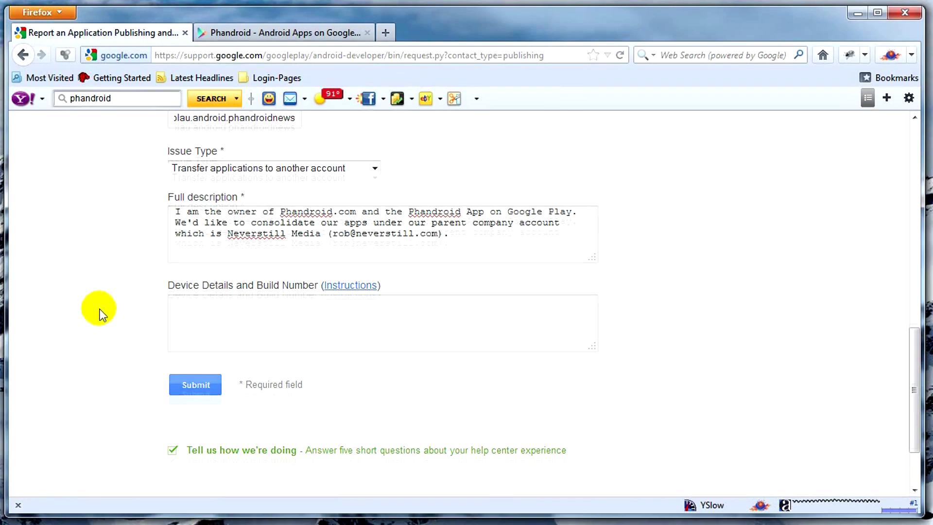
scroll(100, 311, "up", 10)
scroll(100, 313, "down", 10)
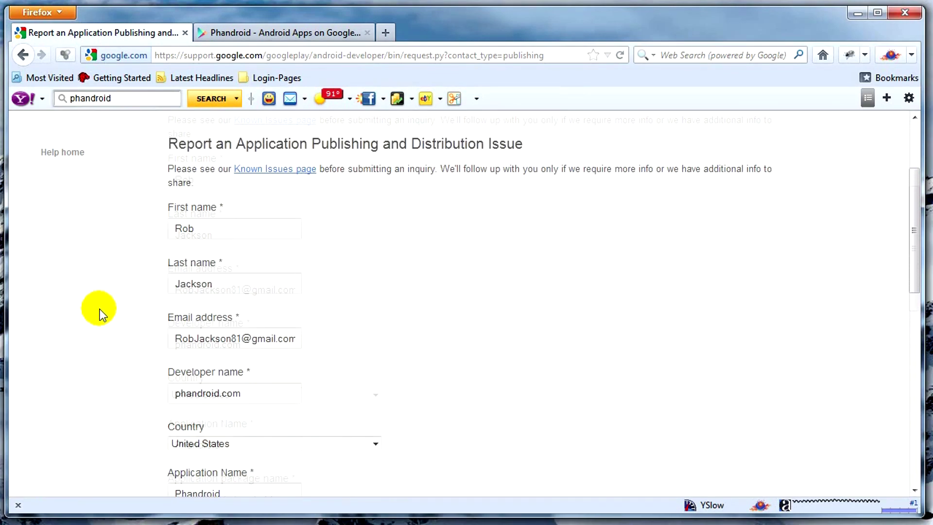
left_click(194, 353)
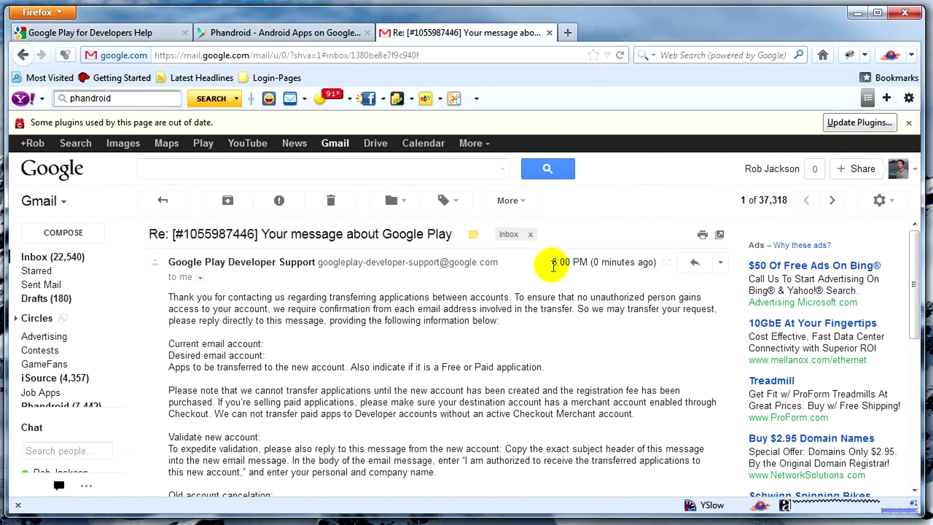
Read through the support e-mail's transfer and validation instructions
left_click_drag(553, 264, 660, 271)
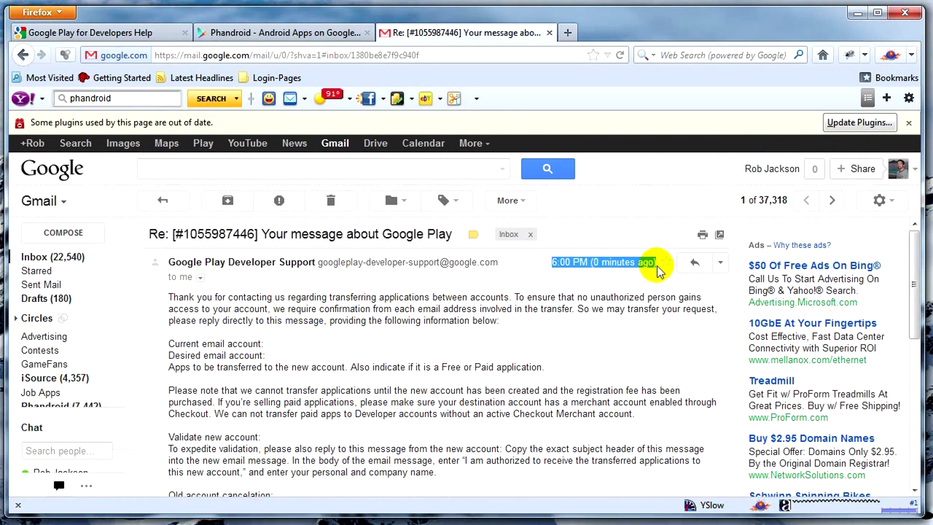
left_click(293, 351)
scroll(294, 350, "down", 2)
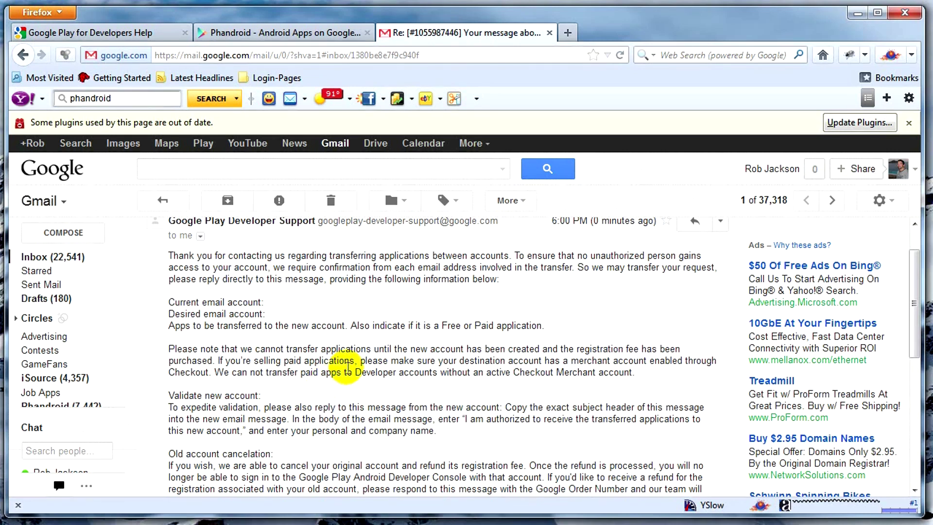
scroll(368, 357, "down", 4)
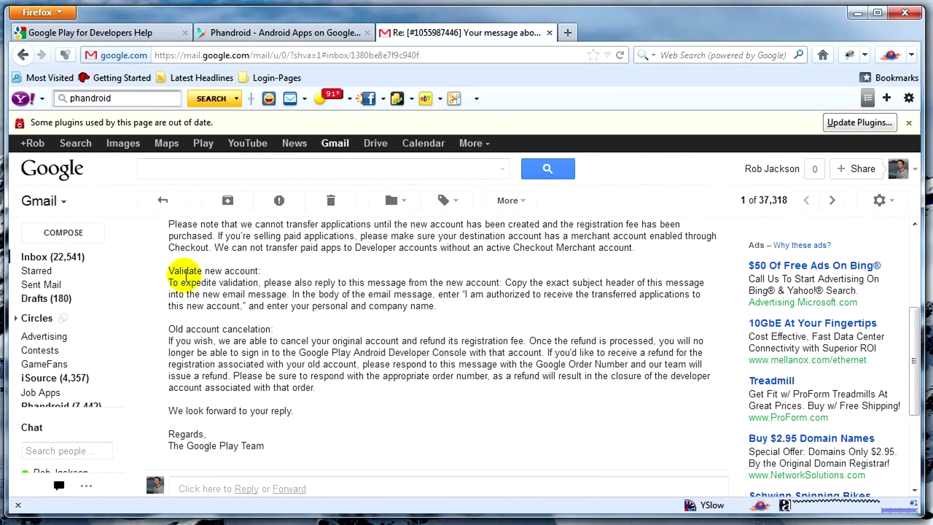
left_click_drag(168, 282, 413, 306)
left_click(413, 306)
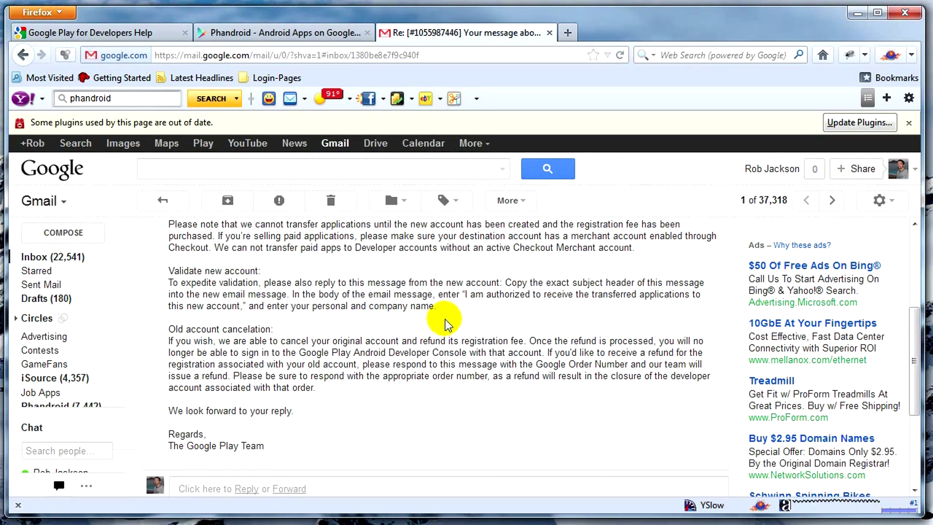
Start a reply to Google Play Developer Support's message from the Reply options
scroll(447, 325, "up", 10)
left_click(718, 264)
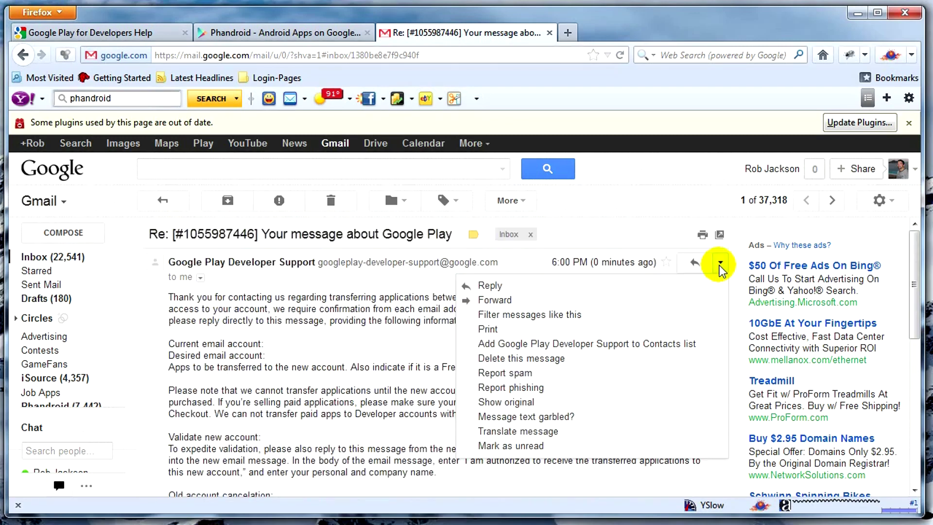
left_click(437, 285)
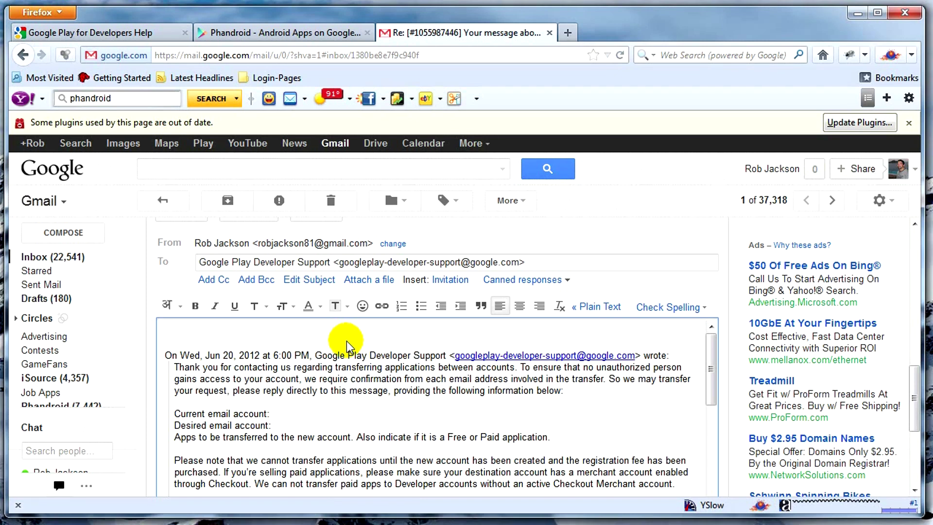
Write the reply body with the account details, 'Thank you!' and the sender's signature
type("Current")
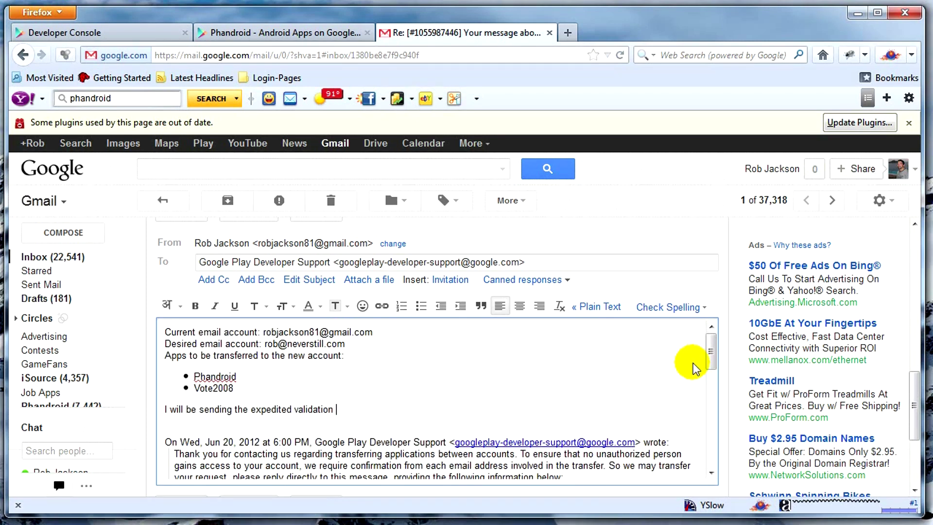
type("e-")
type("mail shortly.")
key("Return")
key("Return")
type("Th")
key("BackSpace")
key("BackSpace")
key("BackSpace")
key("Up")
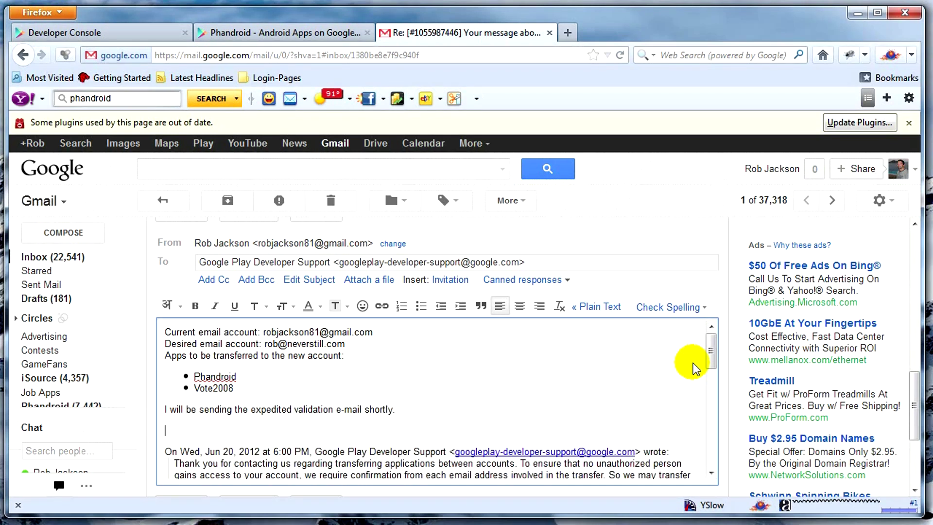
type("Thank you!")
key("Return")
key("Return")
type("Rob Jackson")
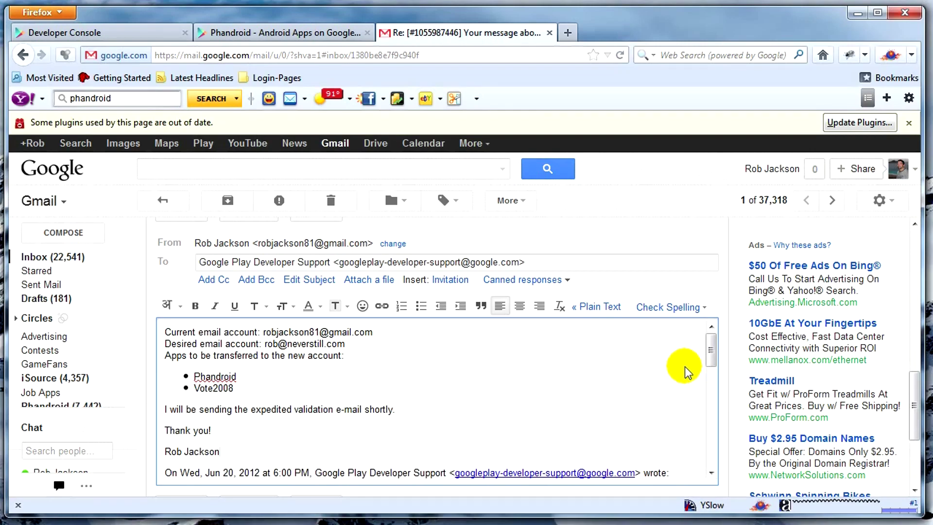
Send the reply to Google Play Developer Support
mouse_move(713, 358)
left_mouse_down()
mouse_move(714, 454)
mouse_move(718, 345)
left_mouse_up()
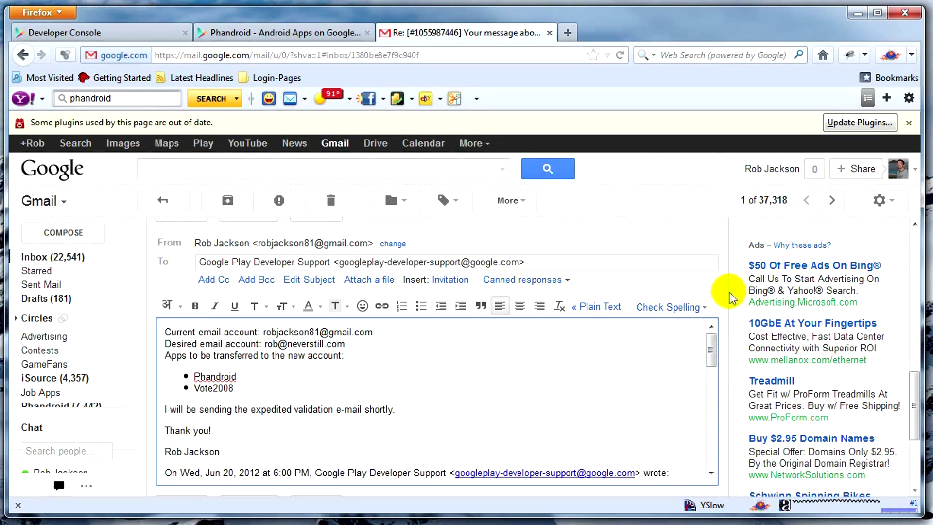
scroll(664, 236, "up", 3)
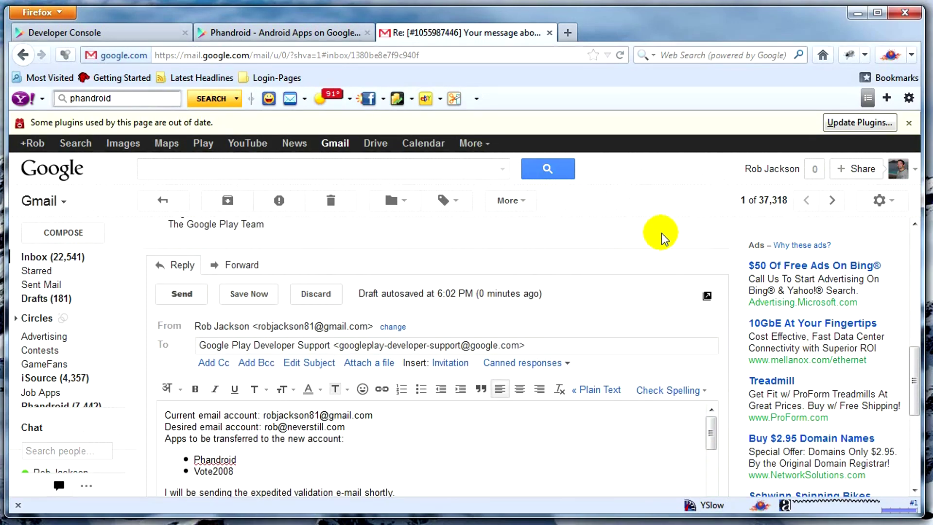
left_click(193, 297)
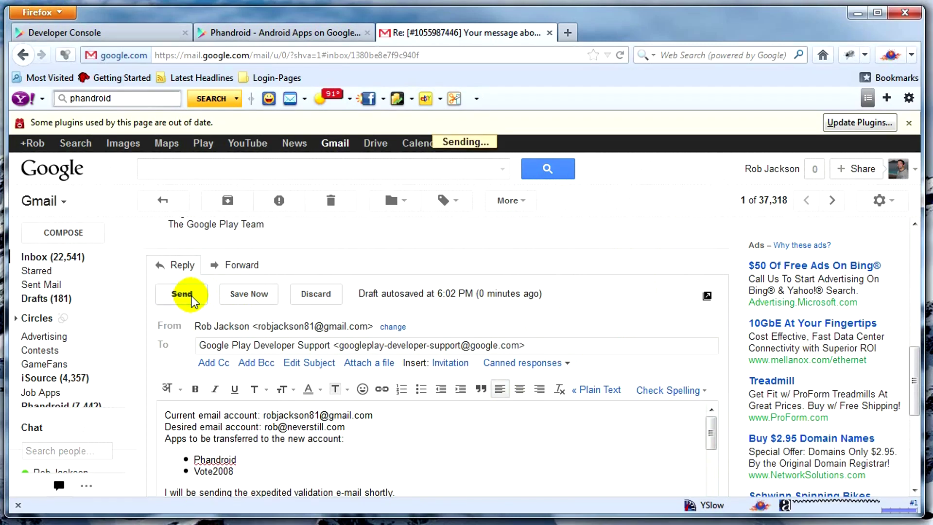
Copy the support thread's subject line into the new message's Subject
left_click_drag(271, 359, 371, 362)
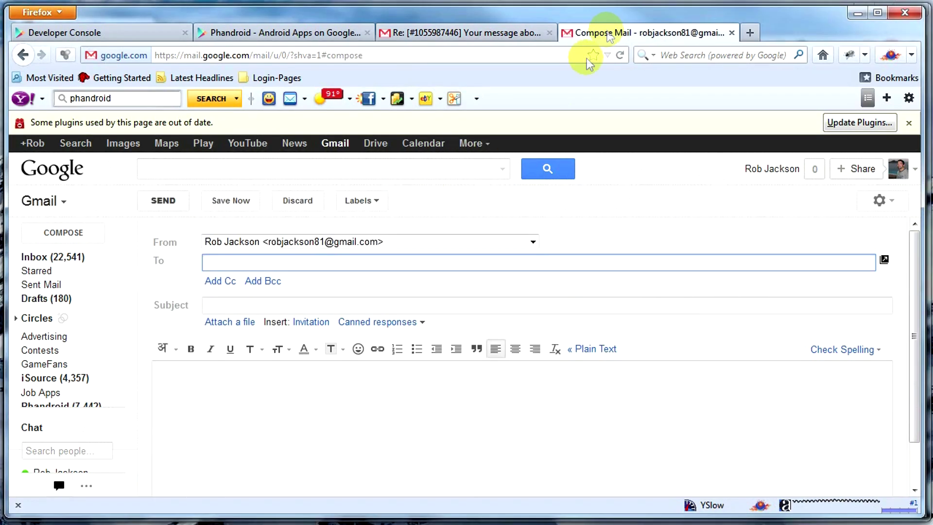
left_click(301, 304)
key("ctrl+v")
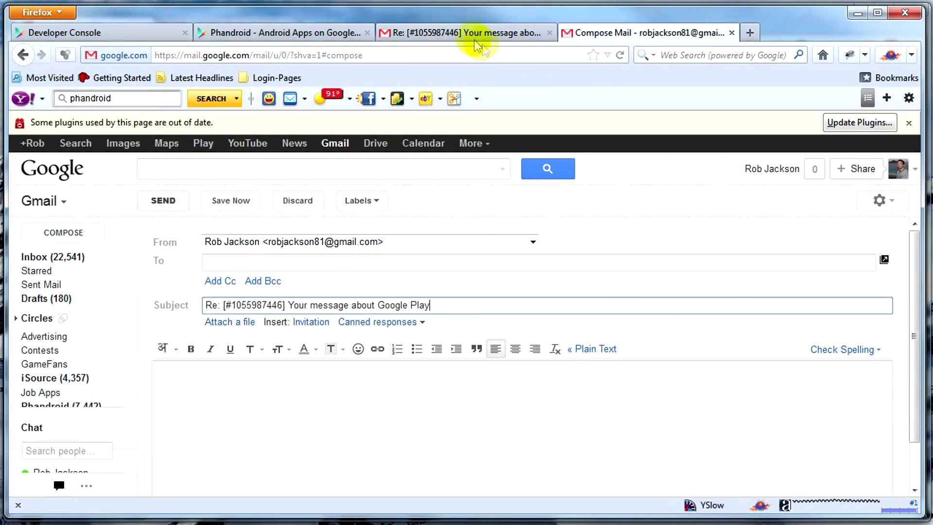
Copy Google Play Developer Support's address from the sender details into the To field
left_click(475, 32)
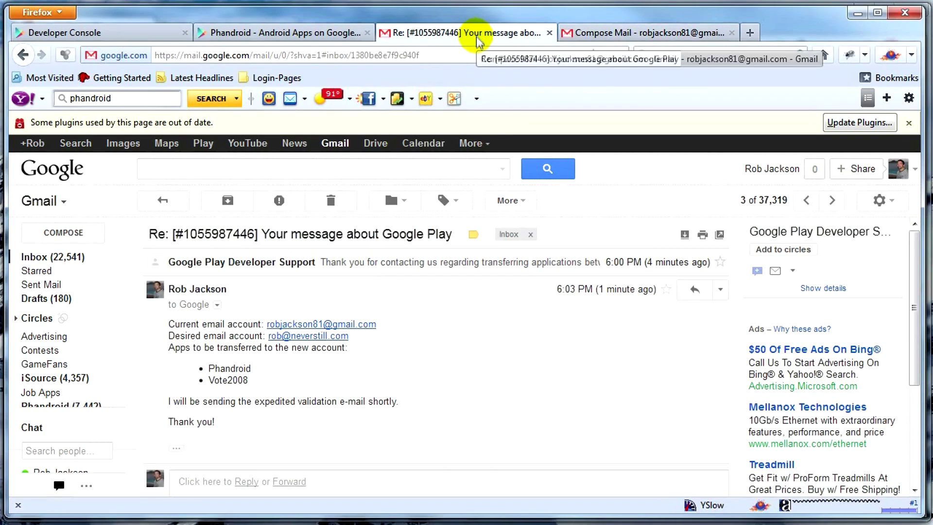
left_click(216, 304)
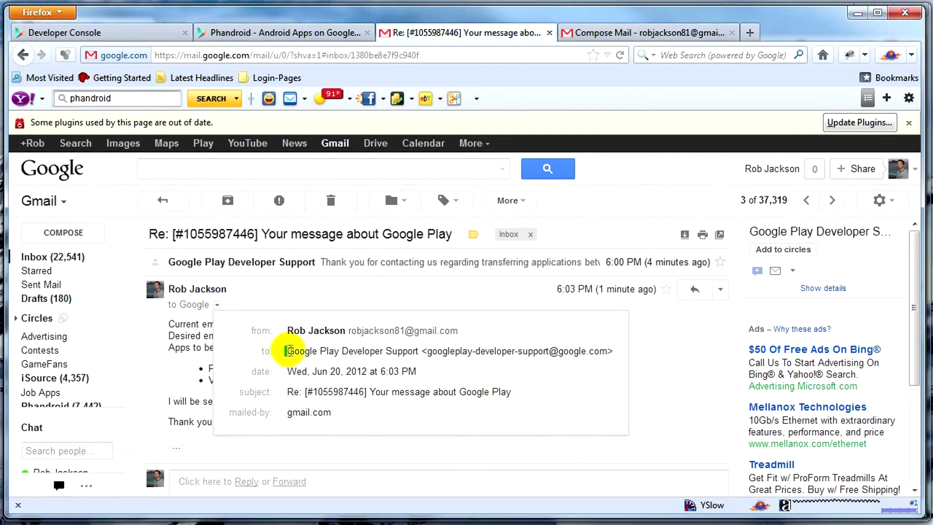
left_click_drag(289, 351, 612, 352)
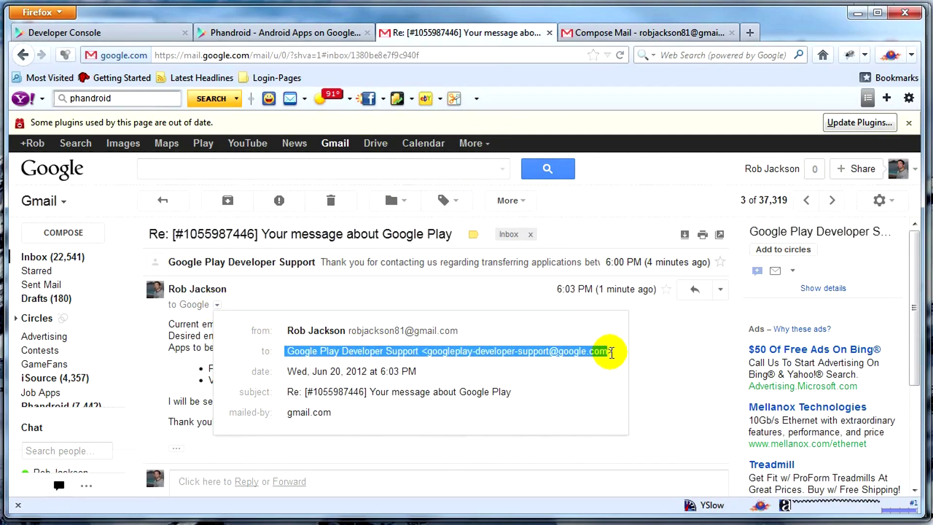
left_click(637, 33)
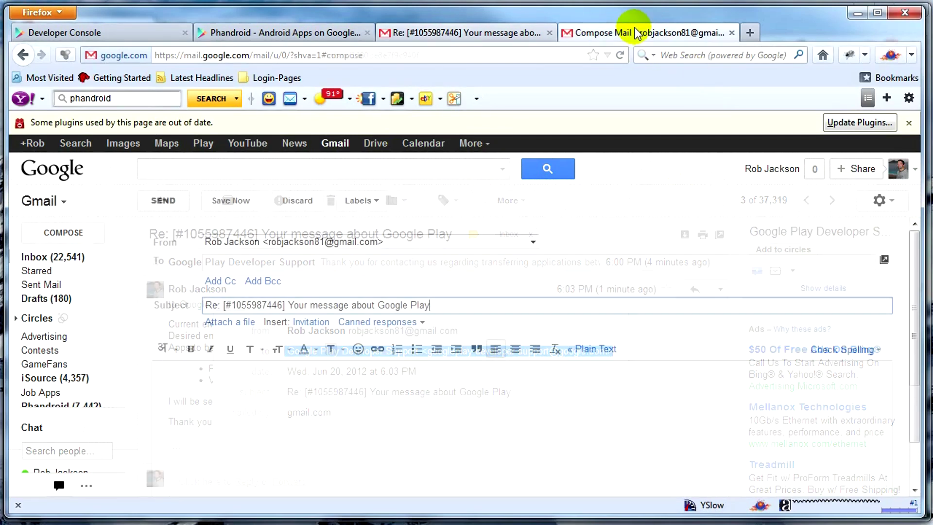
left_click(240, 264)
key("ctrl+v")
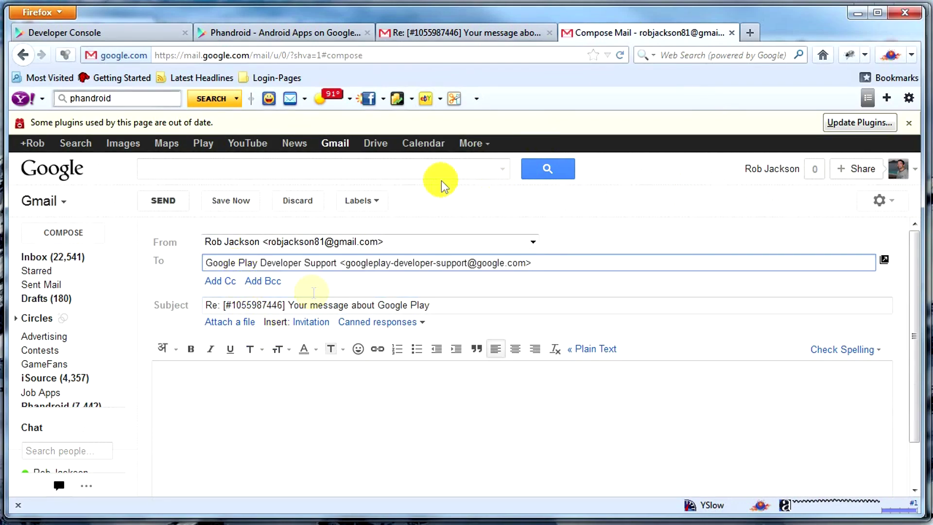
Copy the required authorization wording from the original support message
left_click(474, 33)
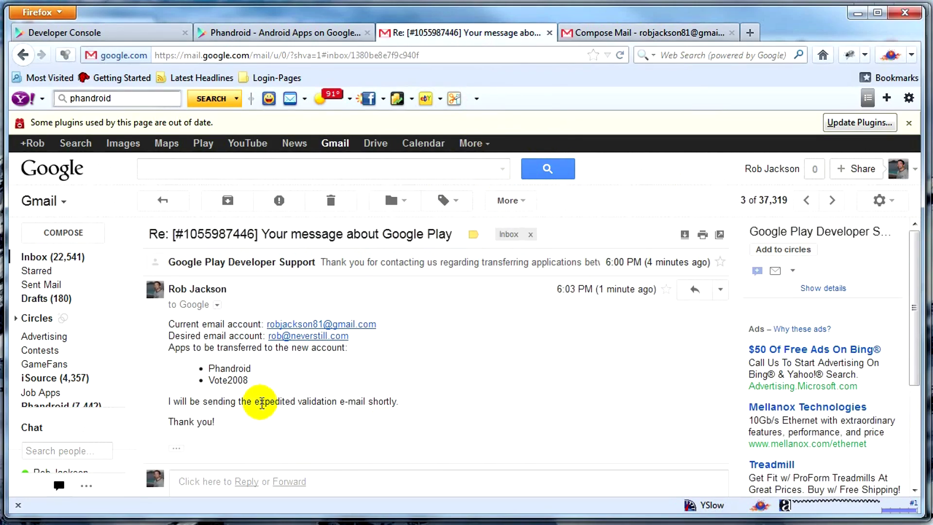
scroll(271, 373, "down", 5)
scroll(297, 340, "up", 5)
left_click(321, 265)
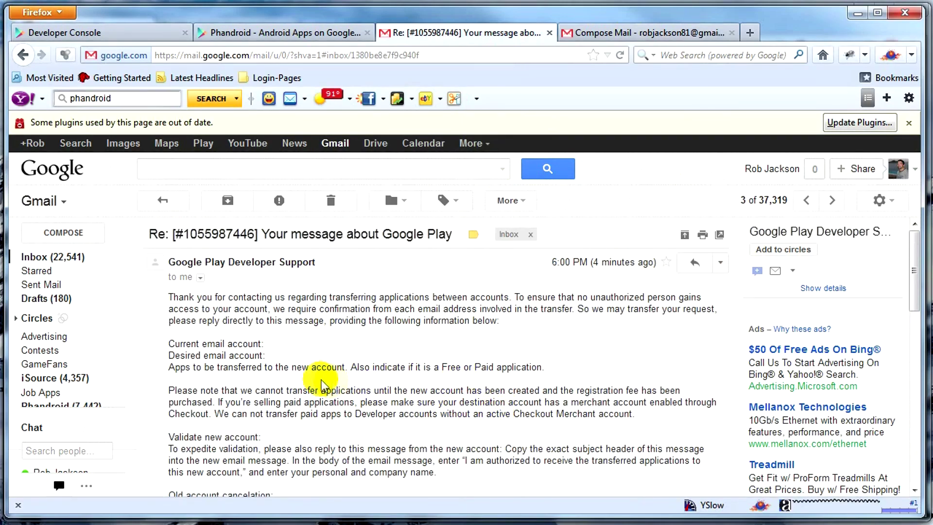
scroll(319, 382, "down", 2)
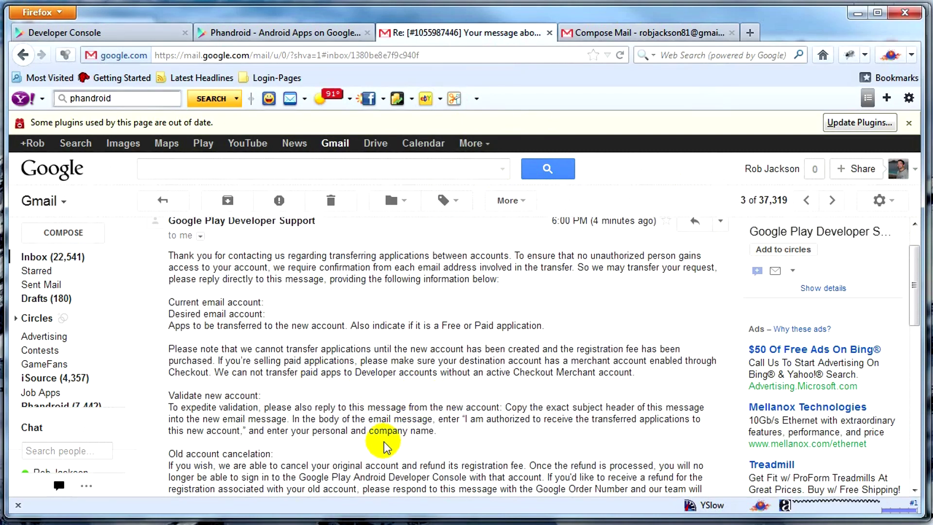
left_click_drag(465, 419, 245, 428)
key("ctrl+c")
left_click(594, 32)
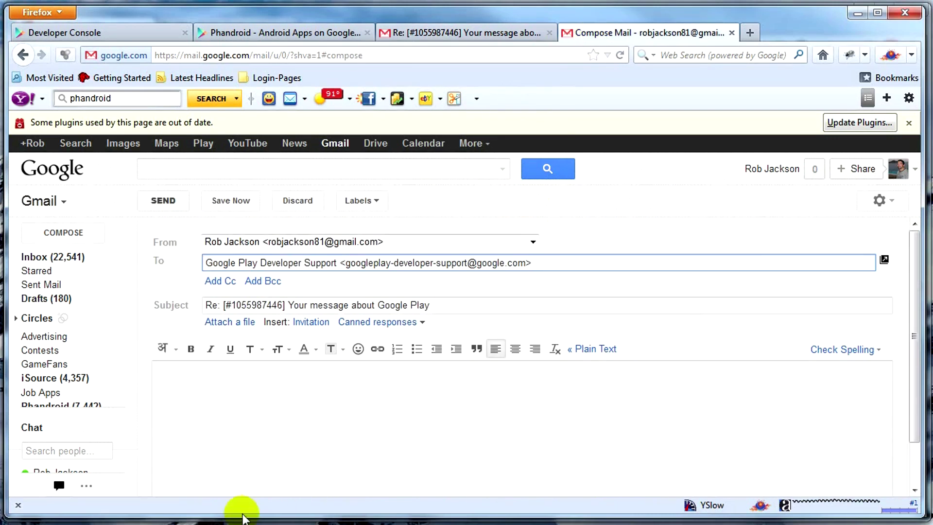
Paste the authorization statement into the body and begin the Personal Name and Business Name lines
left_click(287, 417)
key("ctrl+v")
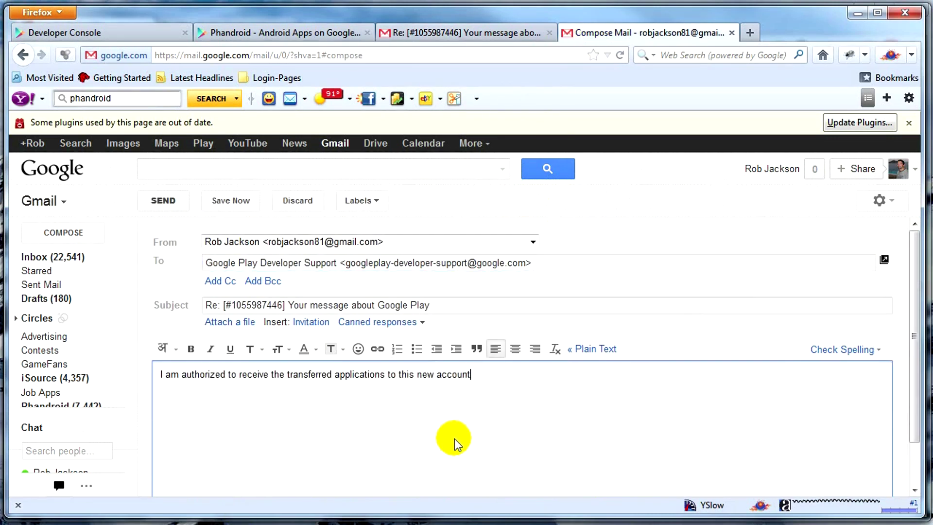
type(".")
key("Return")
key("Return")
type("Personal Name: Rob ")
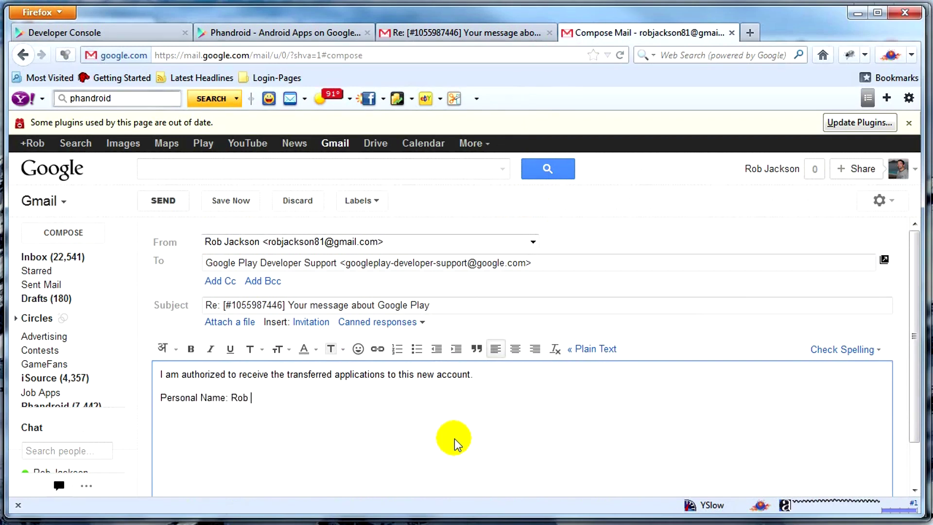
type("Jackson Busi")
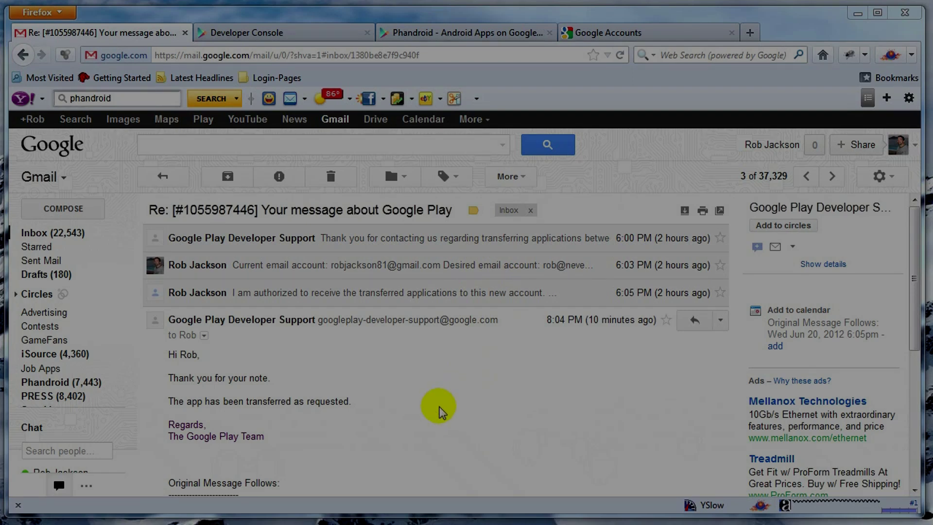
Go to the Developer Console, where phandroid.com's account now lists only Vote2008
scroll(439, 411, "down", 5)
key("ctrl+Tab")
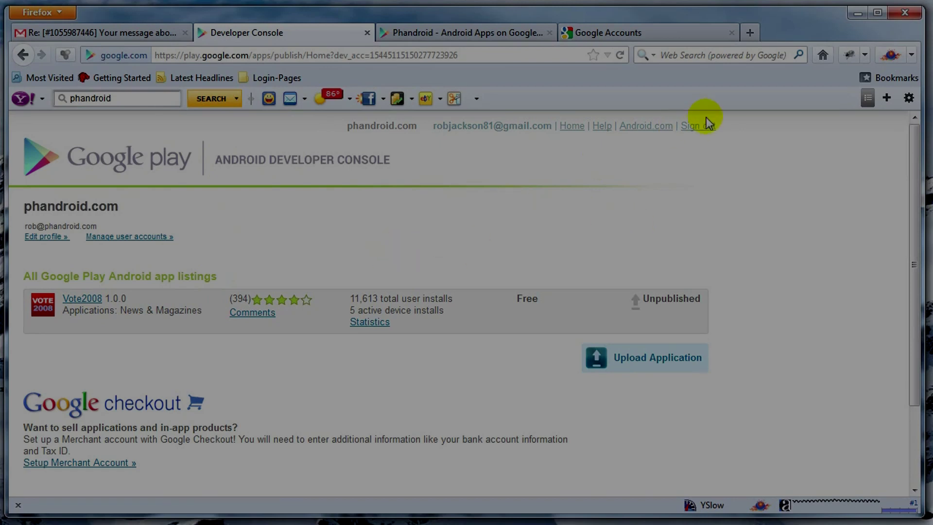
Sign out and log in as Neverstill Mobile with its email and password, checking Phandroid 2.5.14 is listed
left_click(698, 127)
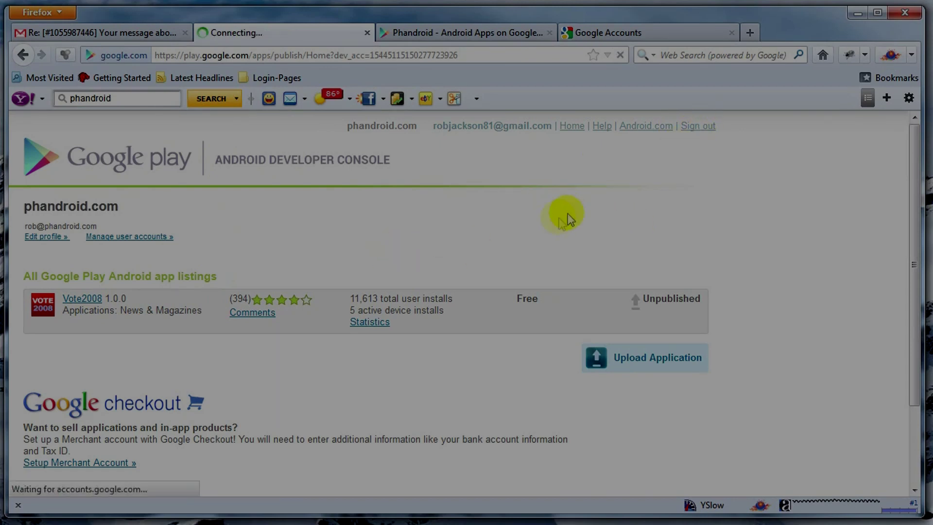
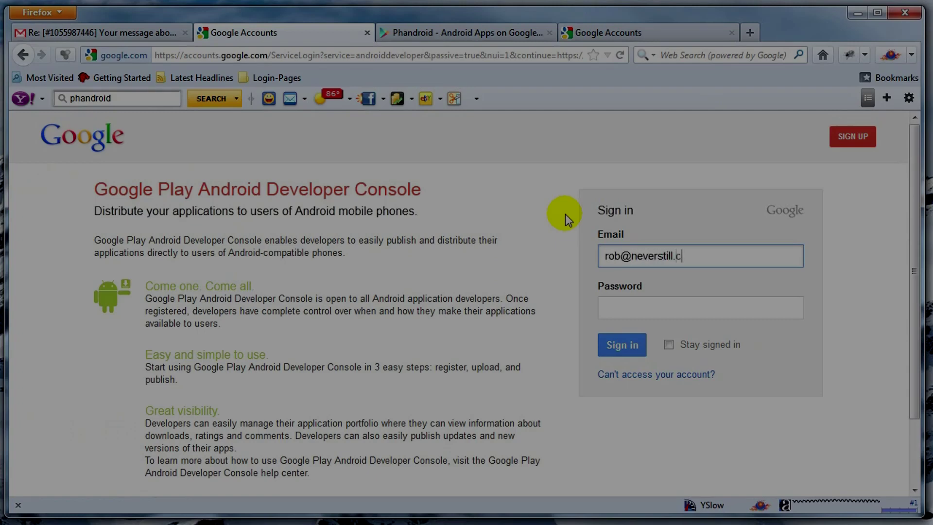
key("Tab")
type("****")
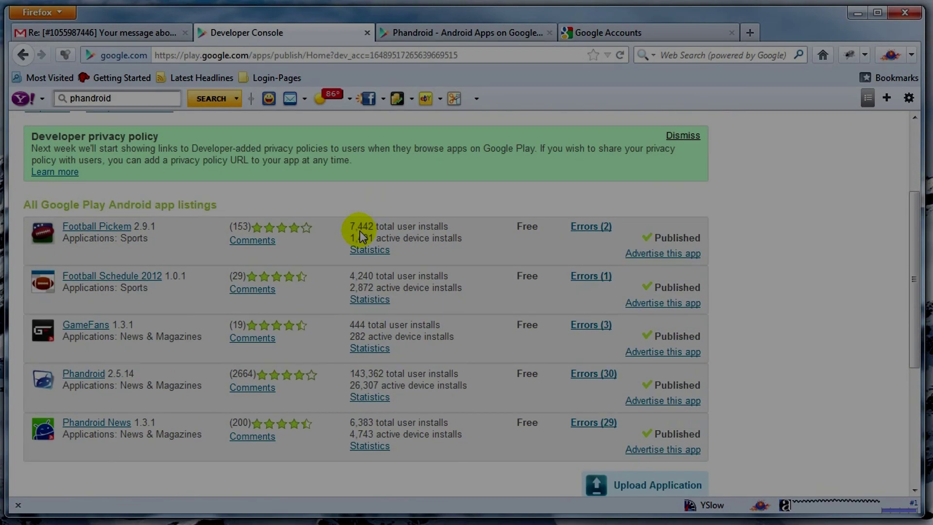
scroll(334, 218, "down", 2)
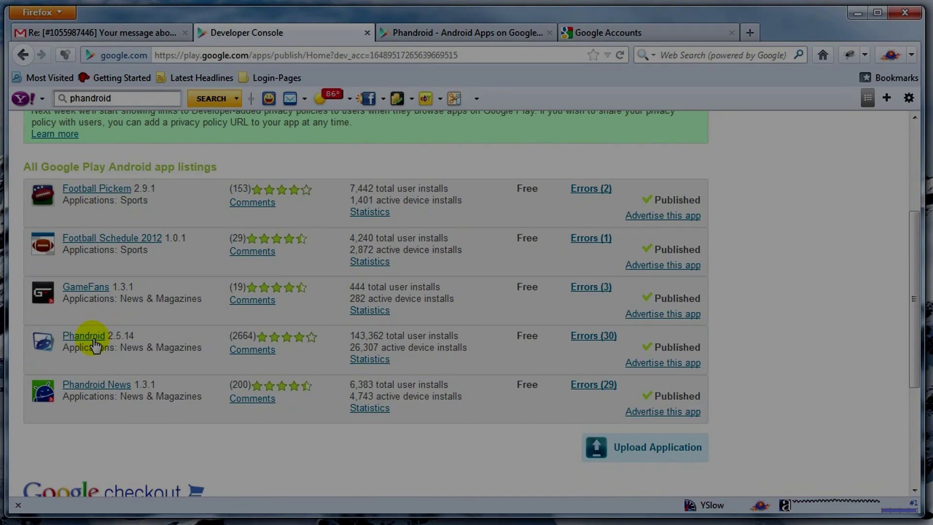
scroll(516, 261, "up", 3)
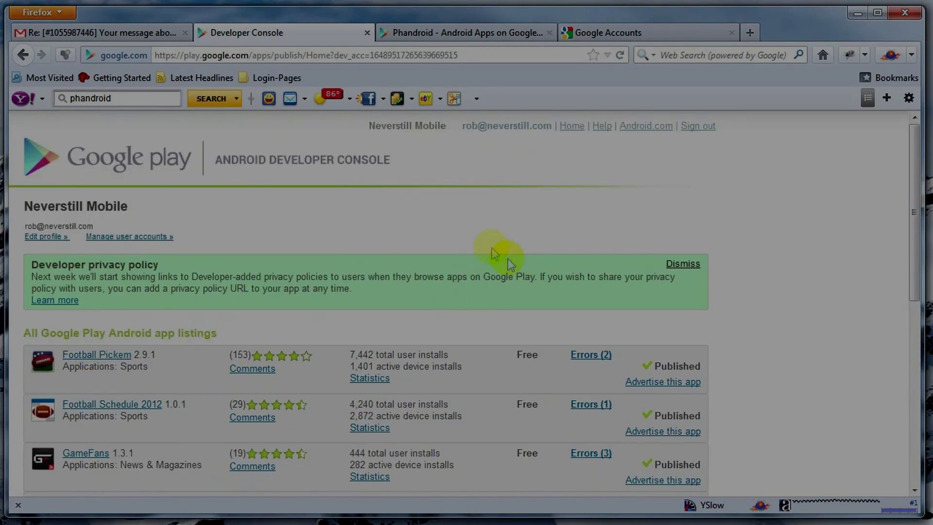